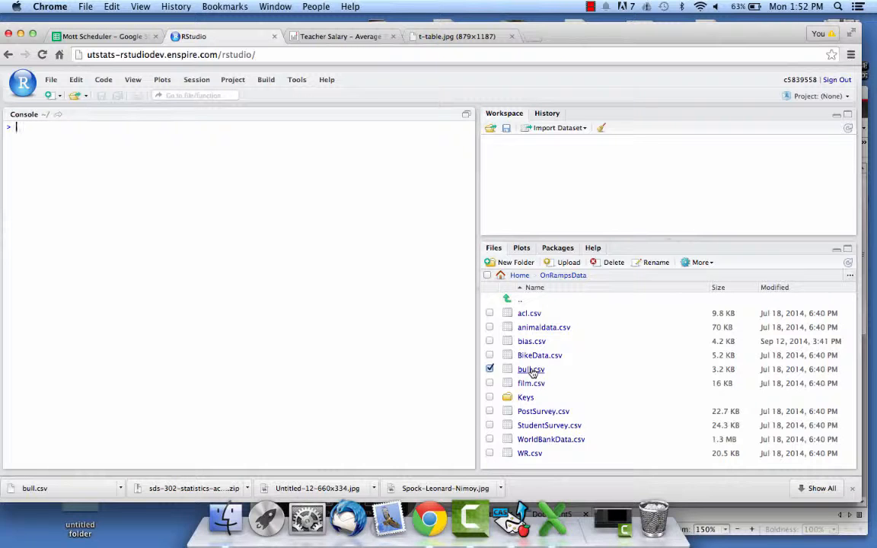
# Import bull.csv from the OnRampsData folder as the dataset bull, with Heading set to Yes.
pyautogui.click(526, 128)
pyautogui.click(567, 146)
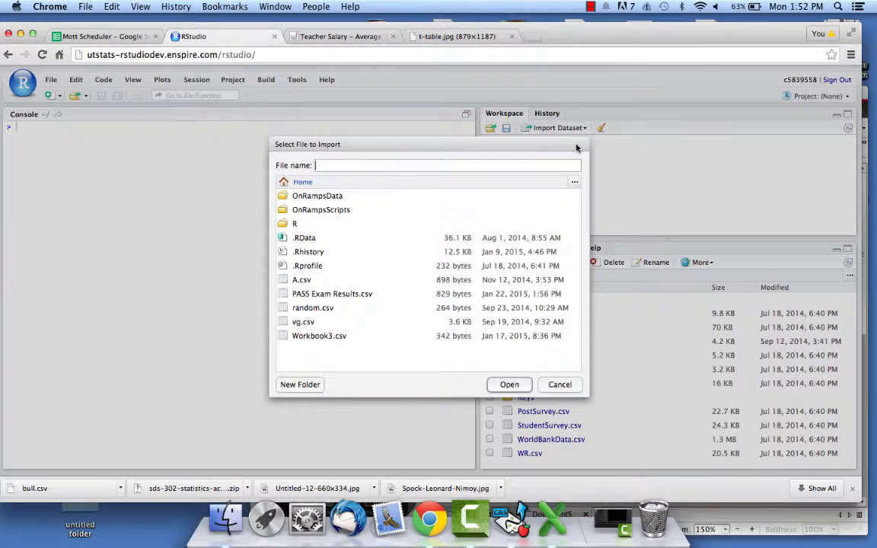
pyautogui.doubleClick(306, 200)
pyautogui.doubleClick(308, 280)
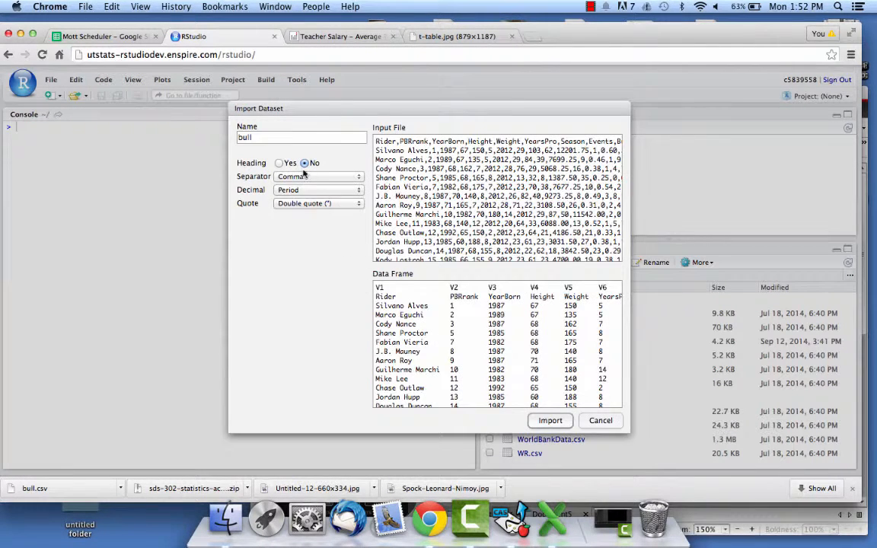
pyautogui.click(279, 163)
pyautogui.click(550, 420)
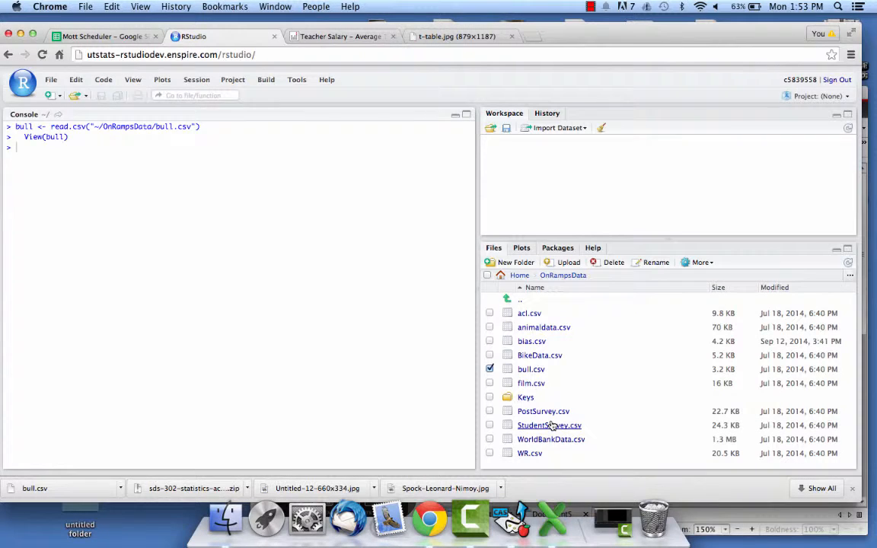
# Add a variable Annual to the bull dataset by running bull$Annual<-bull$Earnings/bull$YearsPro.
pyautogui.hscroll(5, 205, 250)
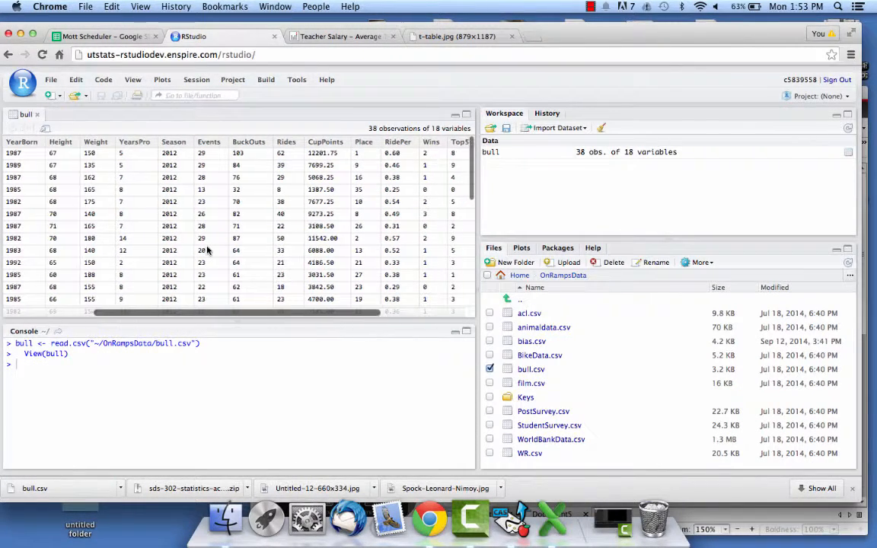
pyautogui.hscroll(3, 206, 250)
pyautogui.hscroll(-1, 205, 251)
pyautogui.hscroll(-3, 205, 250)
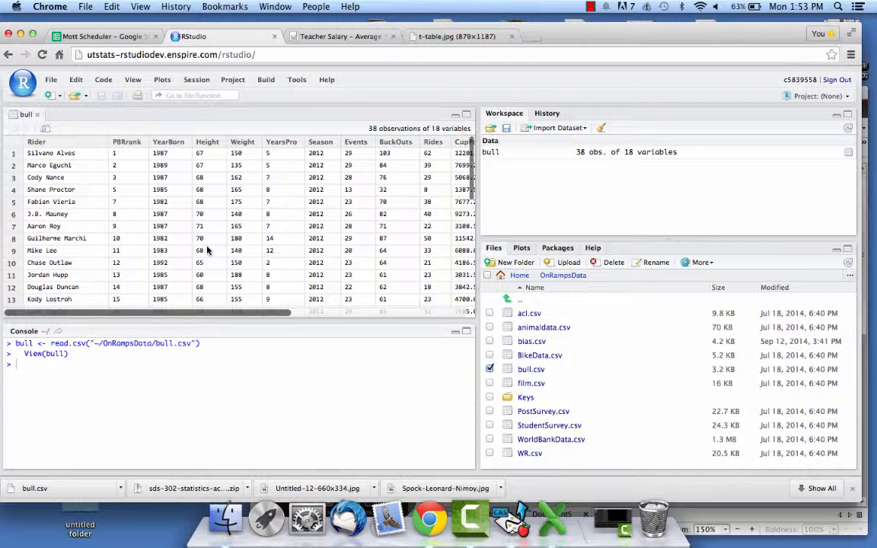
pyautogui.hscroll(8, 322, 249)
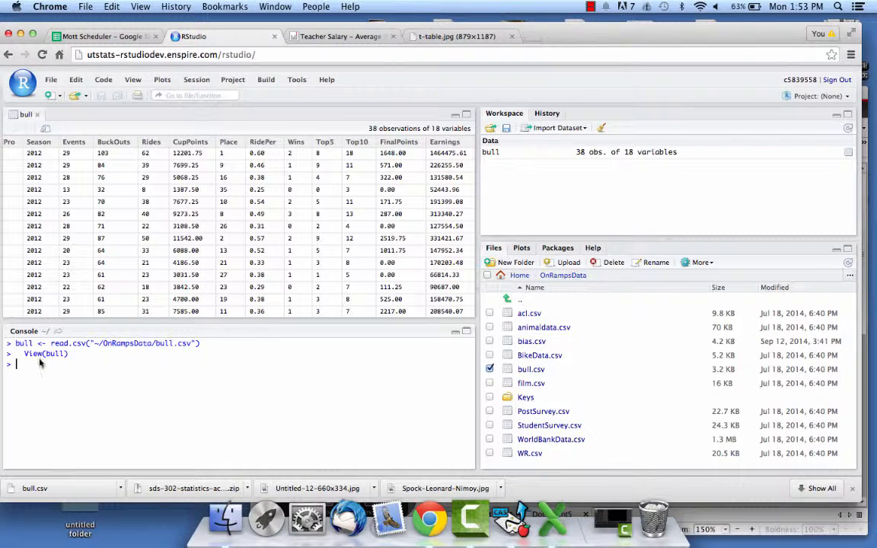
pyautogui.write('bull$Annual<-bull$')
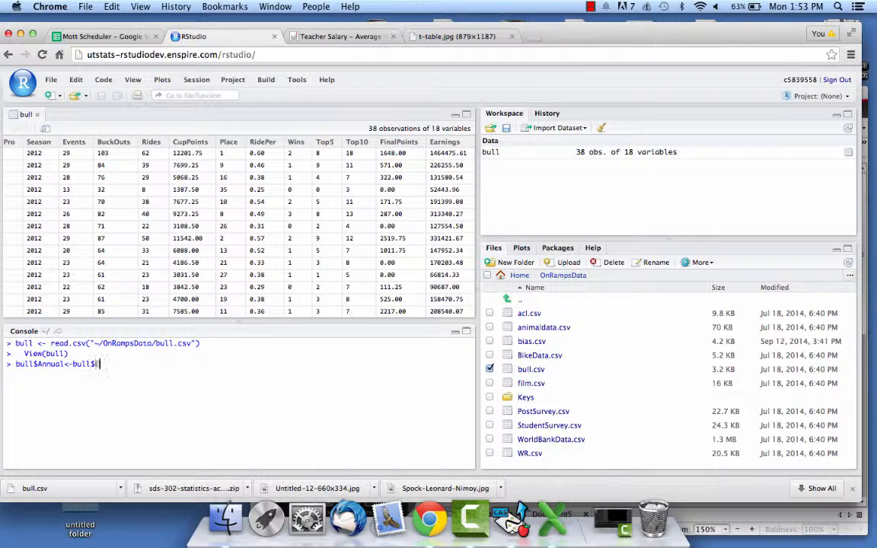
pyautogui.write('Earnings/bull$Years')
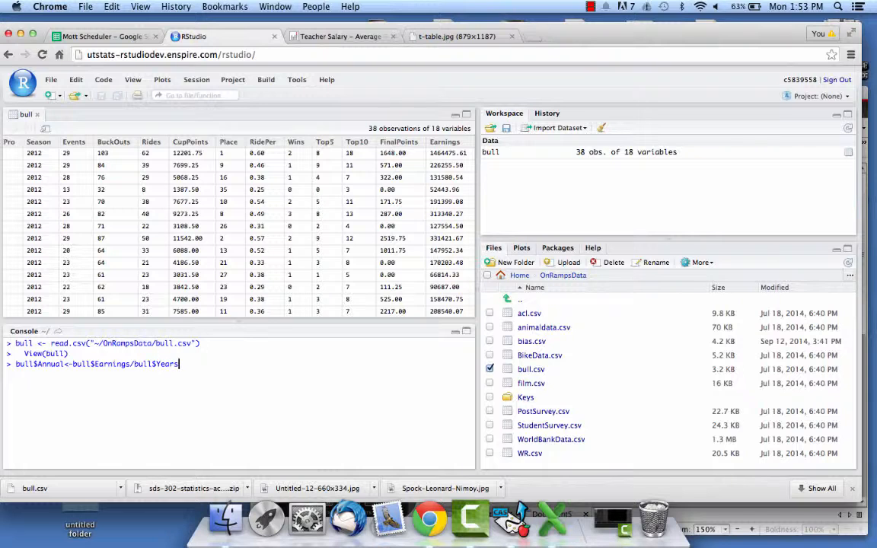
pyautogui.write('Pro')
pyautogui.press('Return')
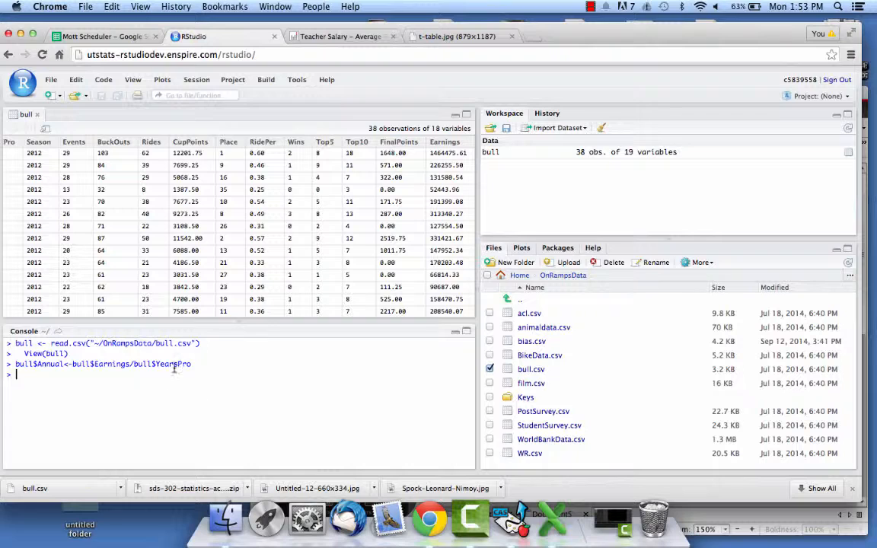
# Reopen the bull data table and examine its Annual column alongside YearsPro and Earnings.
pyautogui.click(543, 153)
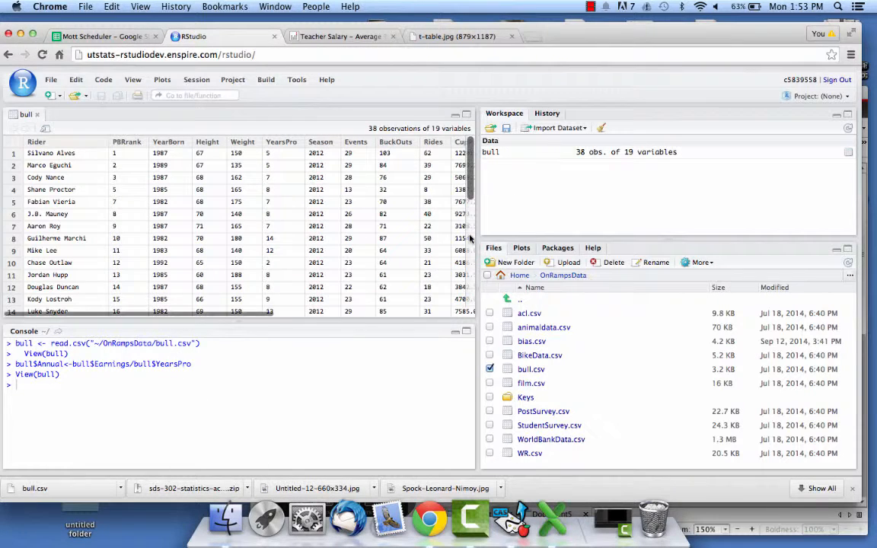
pyautogui.hscroll(5, 306, 271)
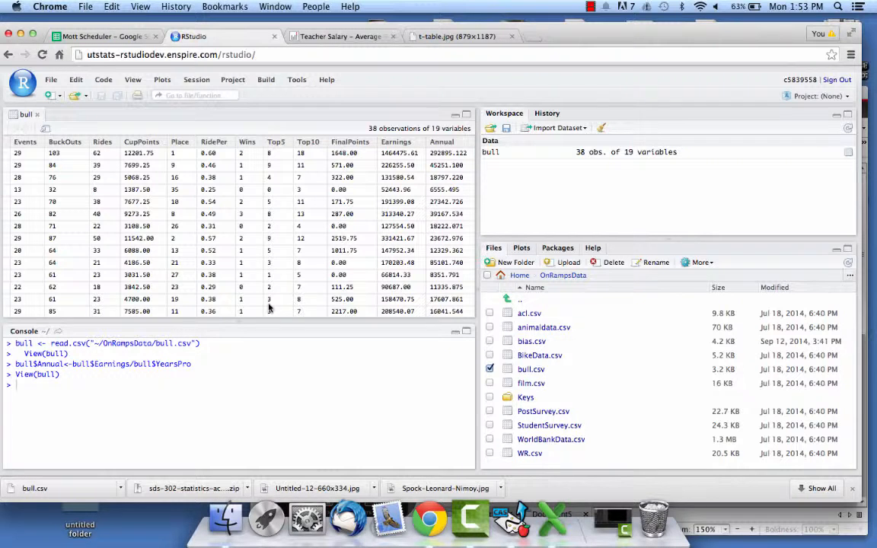
pyautogui.hscroll(-1, 225, 268)
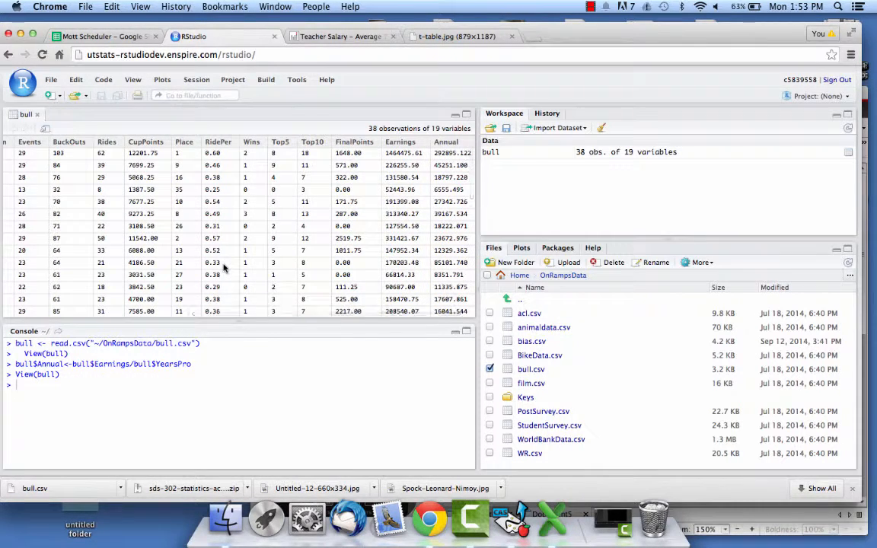
pyautogui.hscroll(-10, 225, 268)
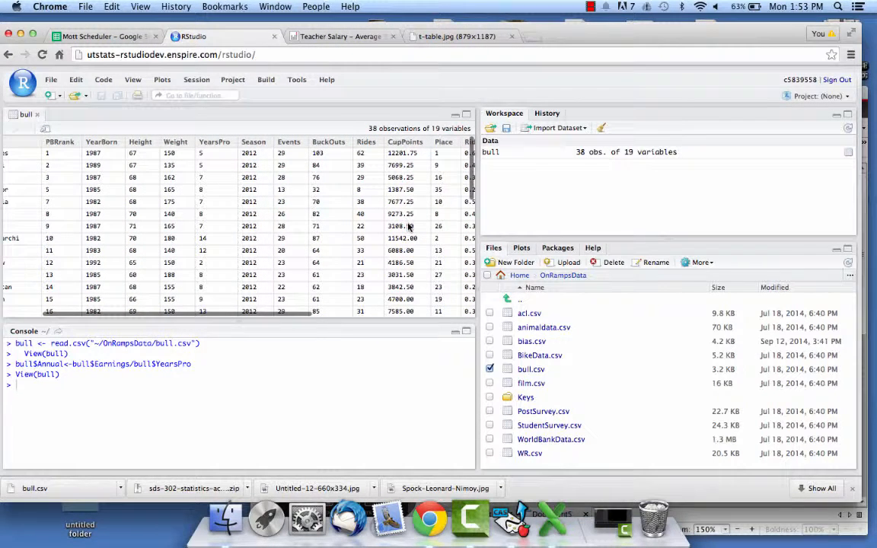
pyautogui.hscroll(6, 409, 227)
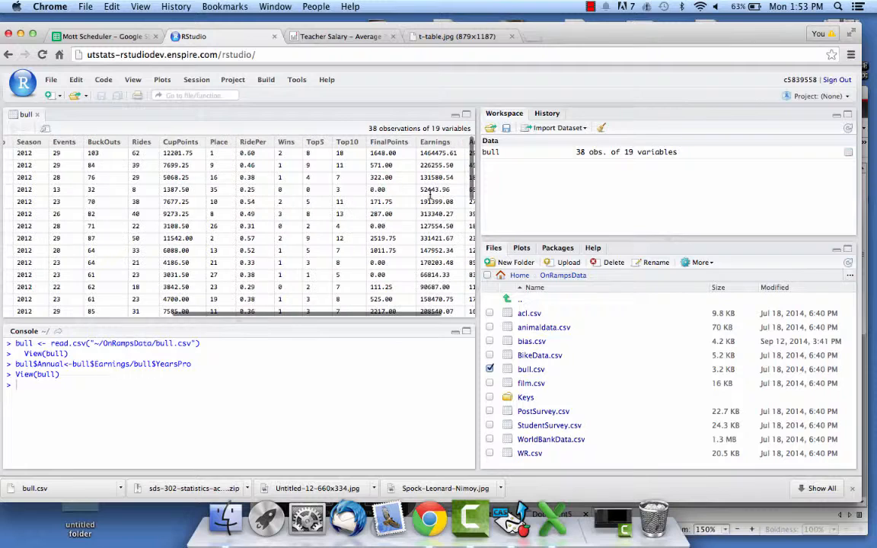
# Switch to TI-Nspire CAS Teacher Software and rearrange its window and the browser window so both can be used.
pyautogui.click(514, 537)
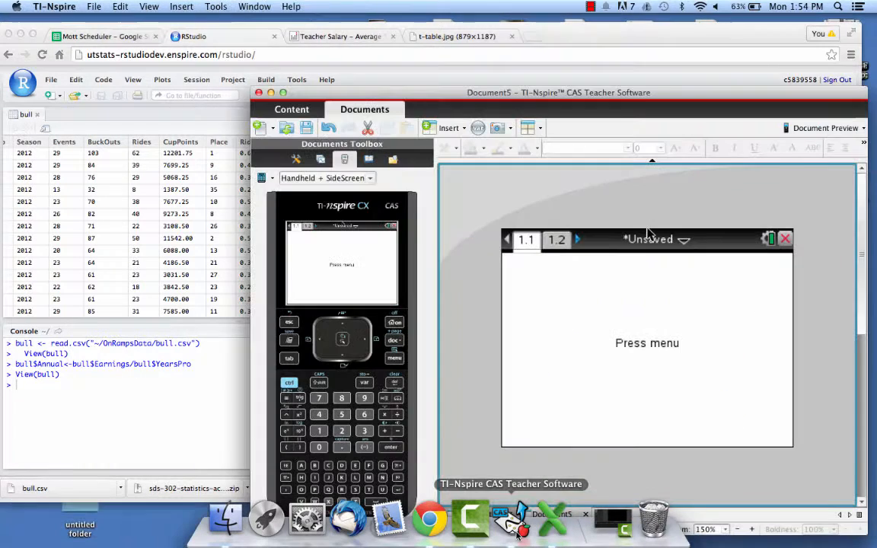
pyautogui.click(510, 78)
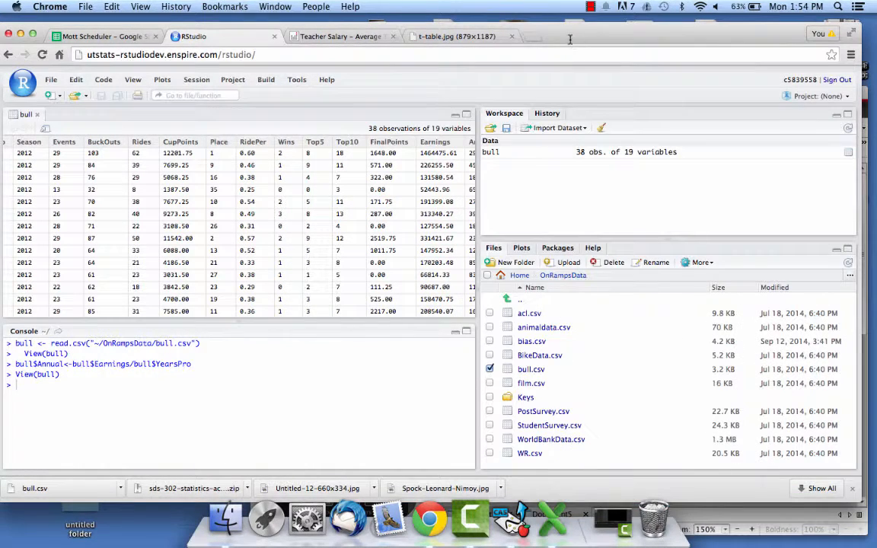
pyautogui.moveTo(569, 38); pyautogui.dragTo(252, 28)
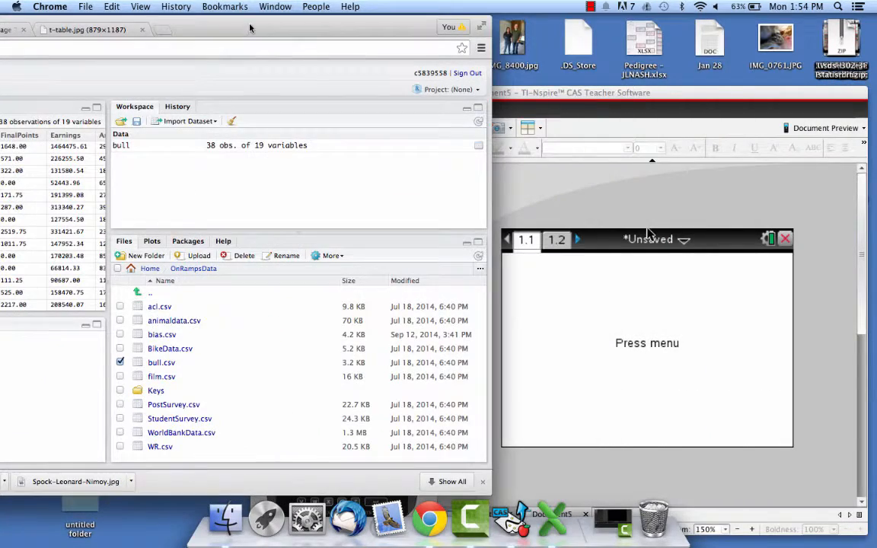
pyautogui.click(512, 521)
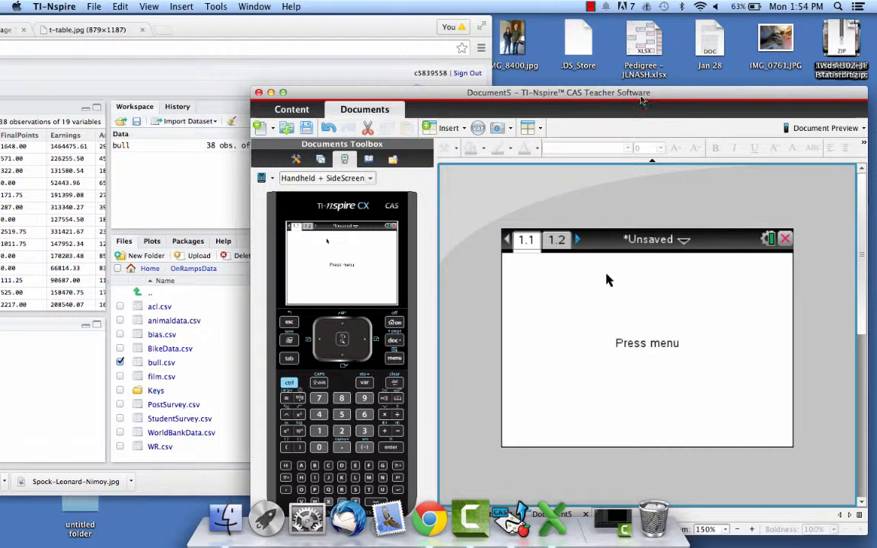
pyautogui.moveTo(652, 122); pyautogui.dragTo(637, 24)
# Try to set up a Lists & Spreadsheet page with column A named yearspro and column B named earnings.
pyautogui.click(391, 288)
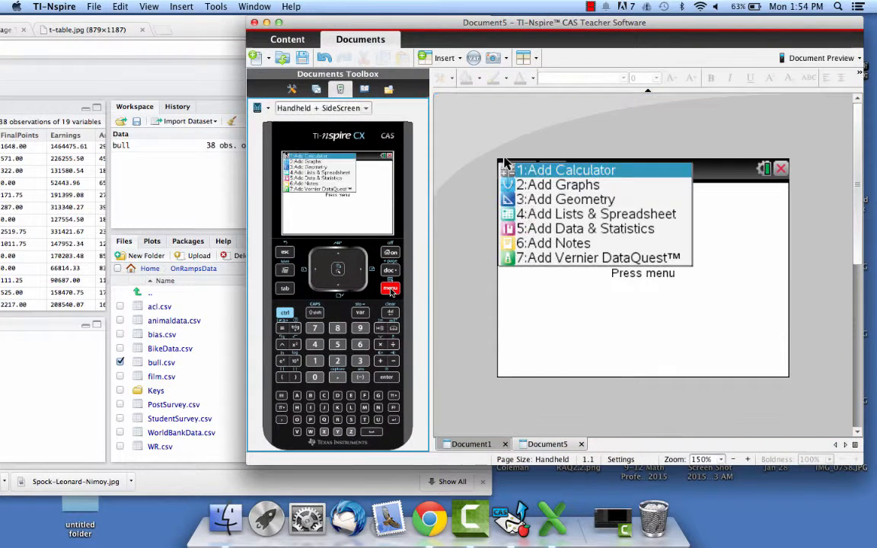
pyautogui.click(543, 217)
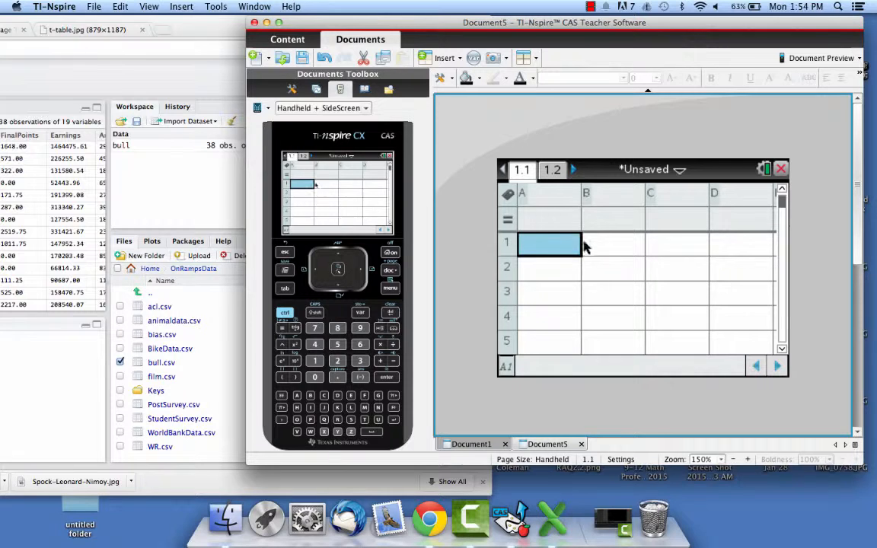
pyautogui.click(548, 200)
pyautogui.write('years')
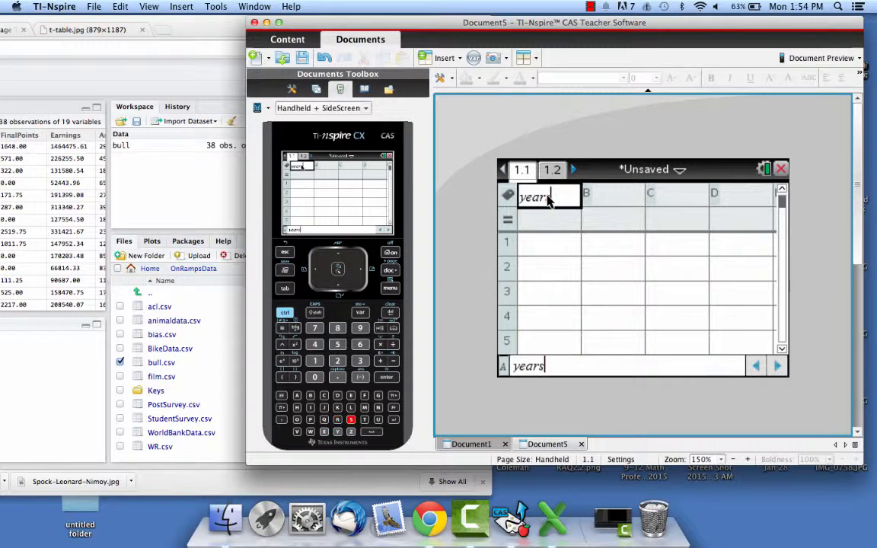
pyautogui.write('pro')
pyautogui.press('Right')
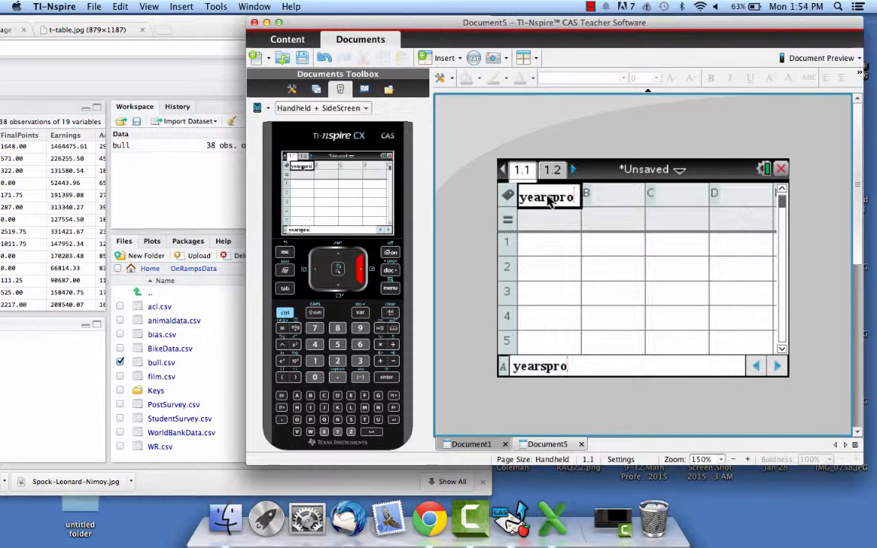
pyautogui.click(618, 196)
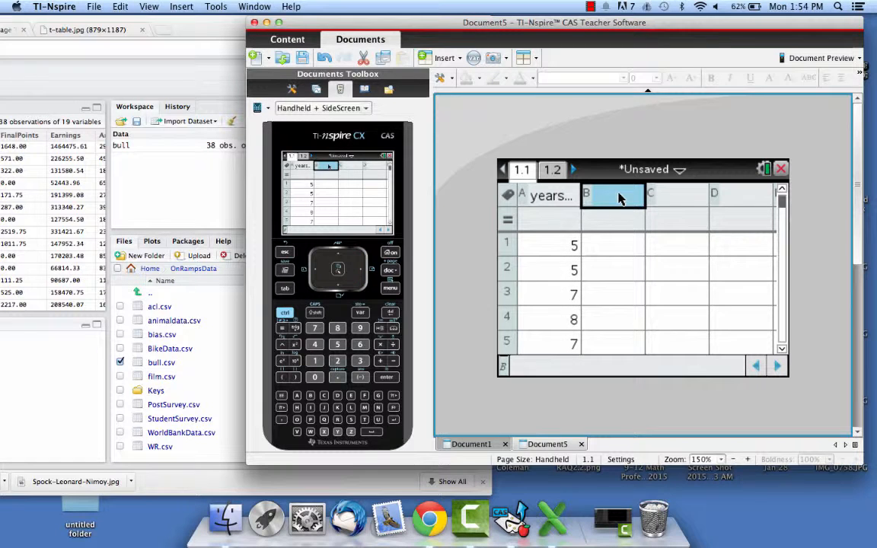
pyautogui.write('earnings')
pyautogui.press('Return')
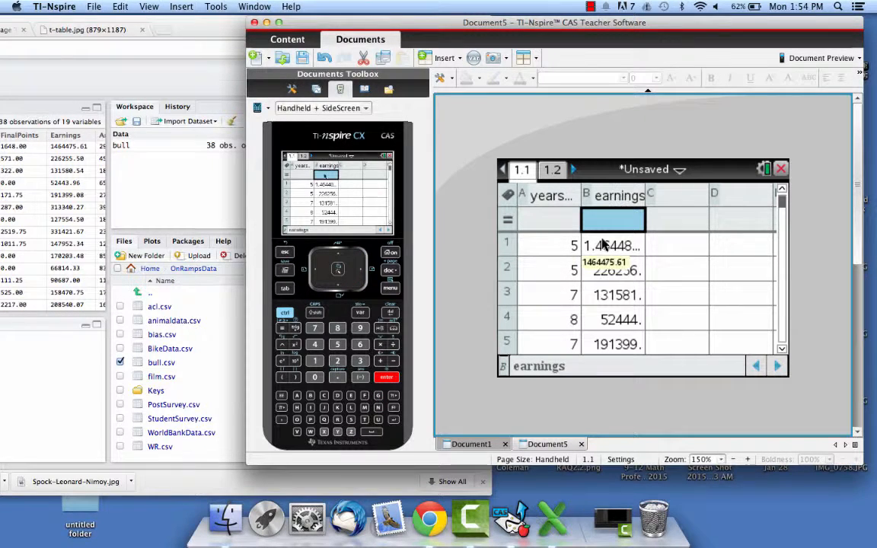
pyautogui.click(556, 169)
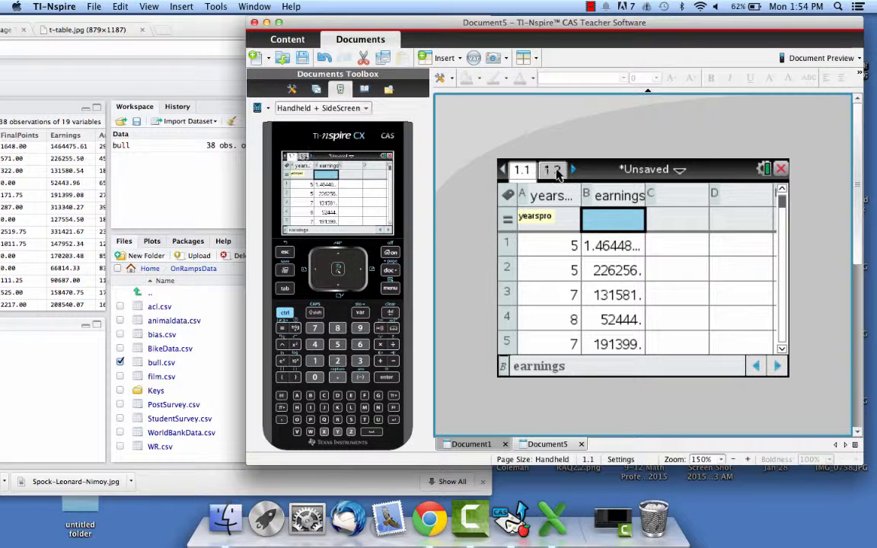
pyautogui.click(553, 194)
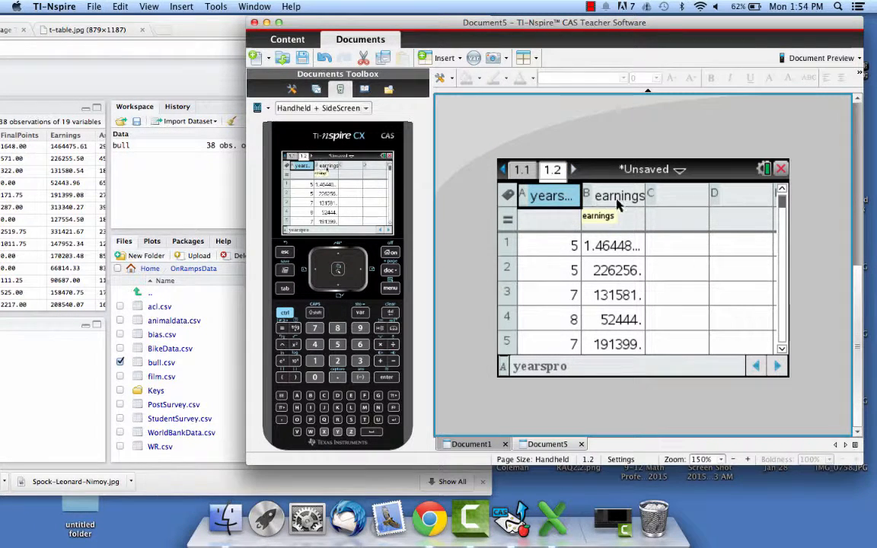
# Start a new TI-Nspire document without saving the current one.
pyautogui.click(390, 271)
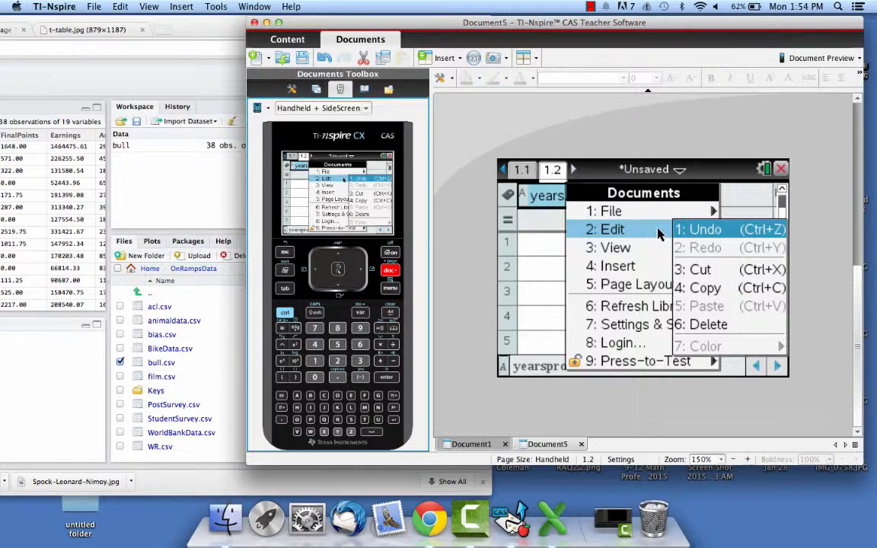
pyautogui.moveTo(619, 211)
pyautogui.click(684, 213)
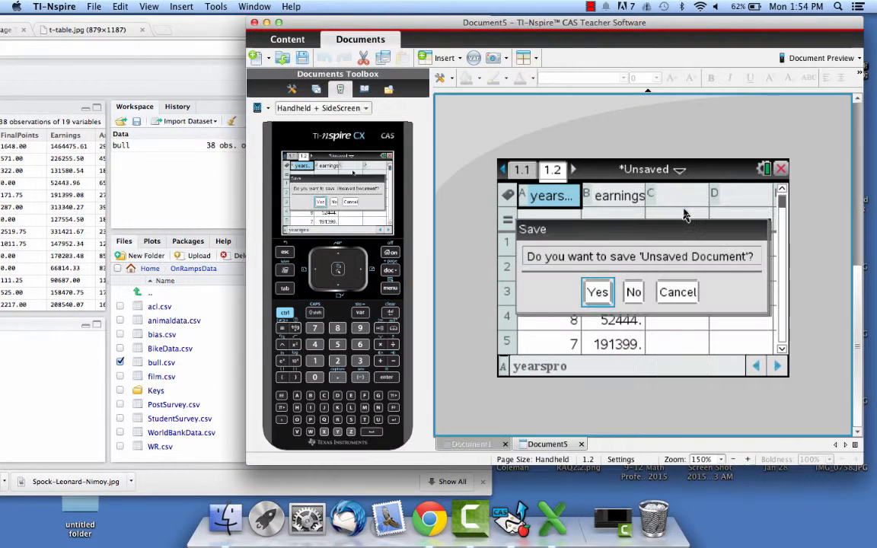
pyautogui.click(634, 292)
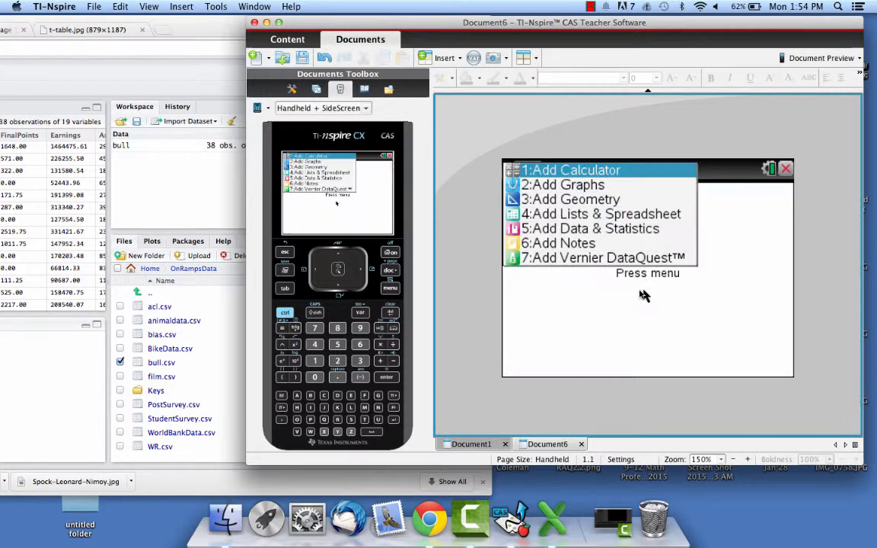
# Add a Lists & Spreadsheet page to the new document, plus a second one as page 1.2.
pyautogui.click(620, 215)
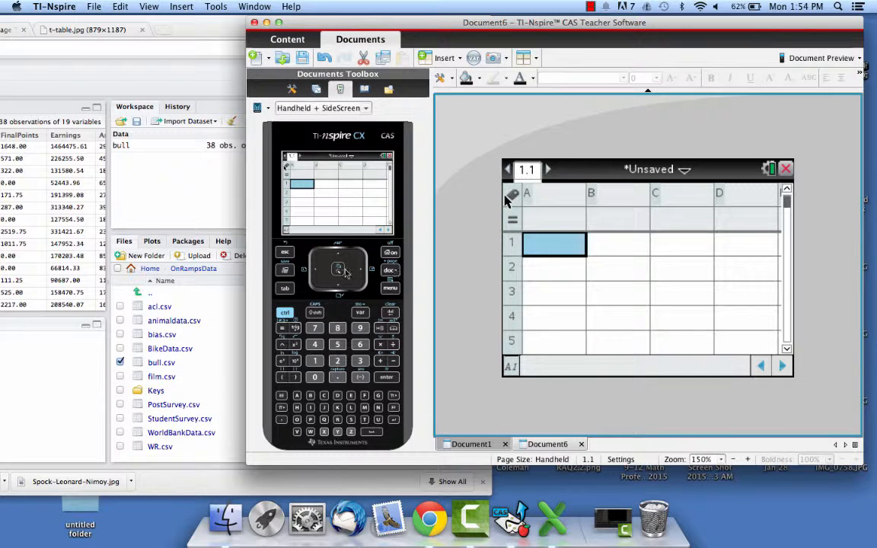
pyautogui.click(284, 312)
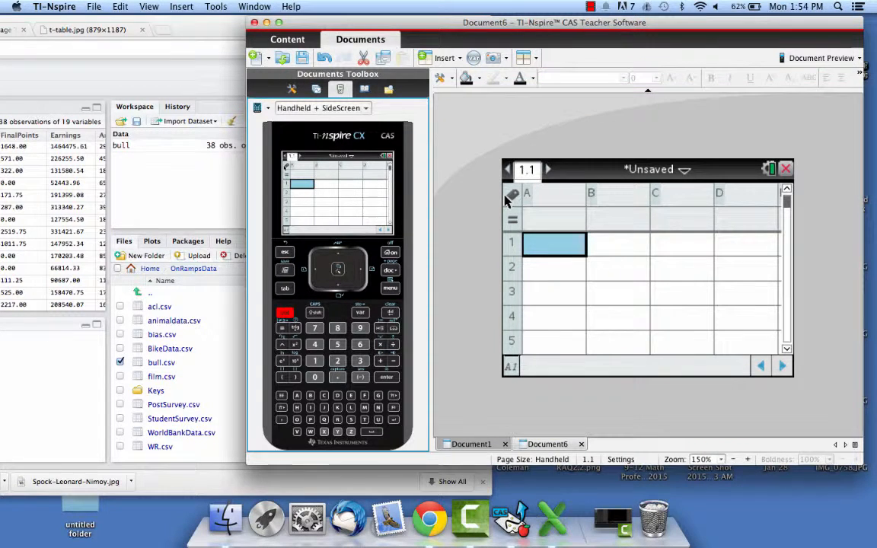
pyautogui.click(390, 270)
pyautogui.click(586, 213)
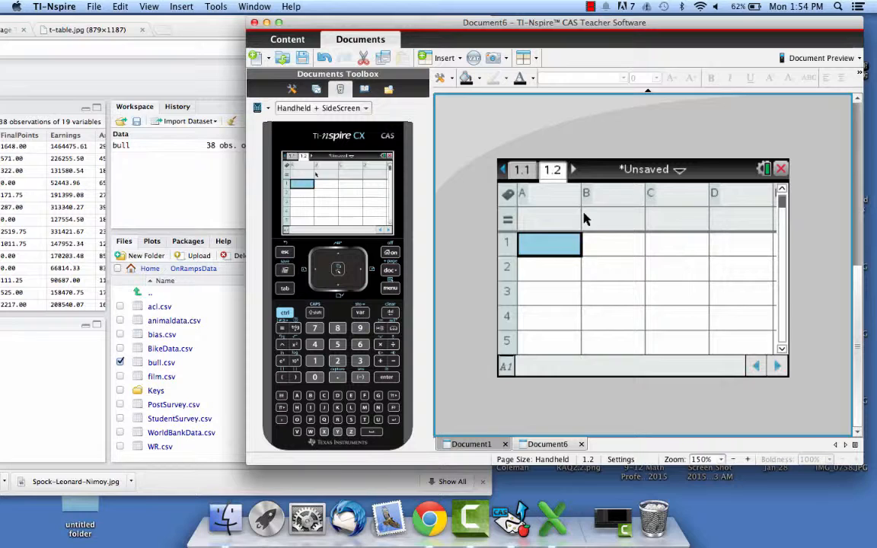
# Name column A of the spreadsheet on page 1.1 yearspro.
pyautogui.click(522, 170)
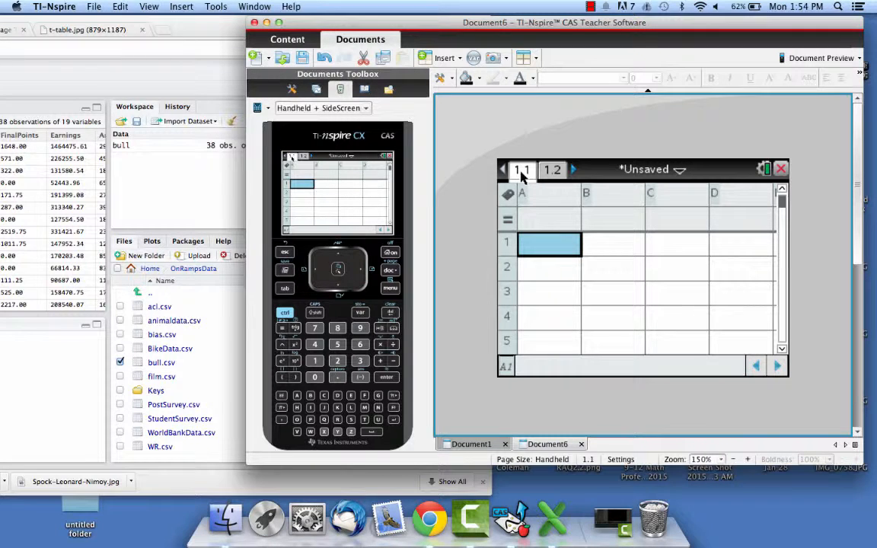
pyautogui.click(542, 195)
pyautogui.write('year')
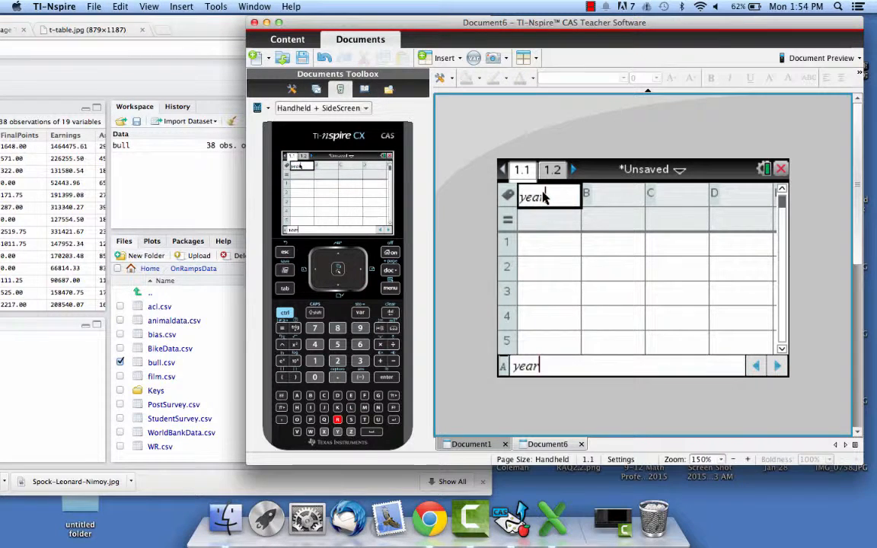
pyautogui.write('spro')
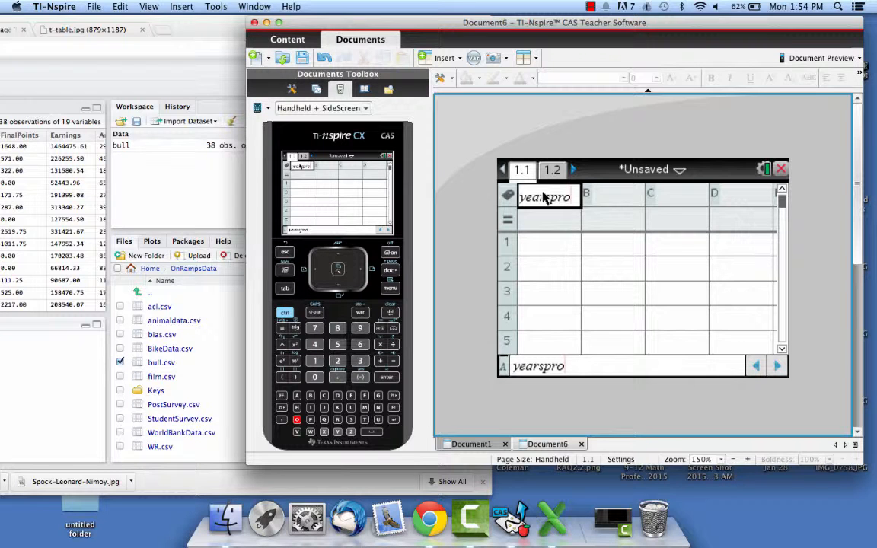
pyautogui.click(607, 196)
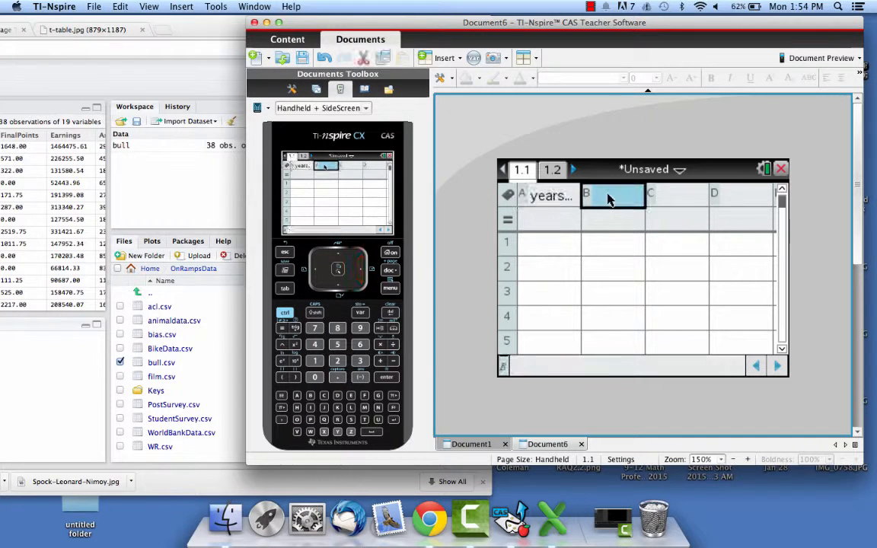
pyautogui.click(556, 196)
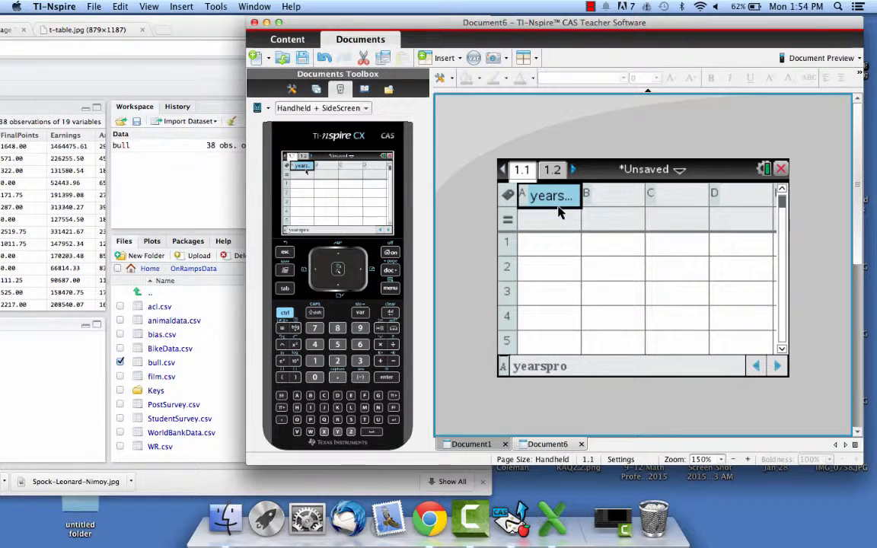
# Name column B on page 1.1 earnings.
pyautogui.click(609, 197)
pyautogui.write('earn')
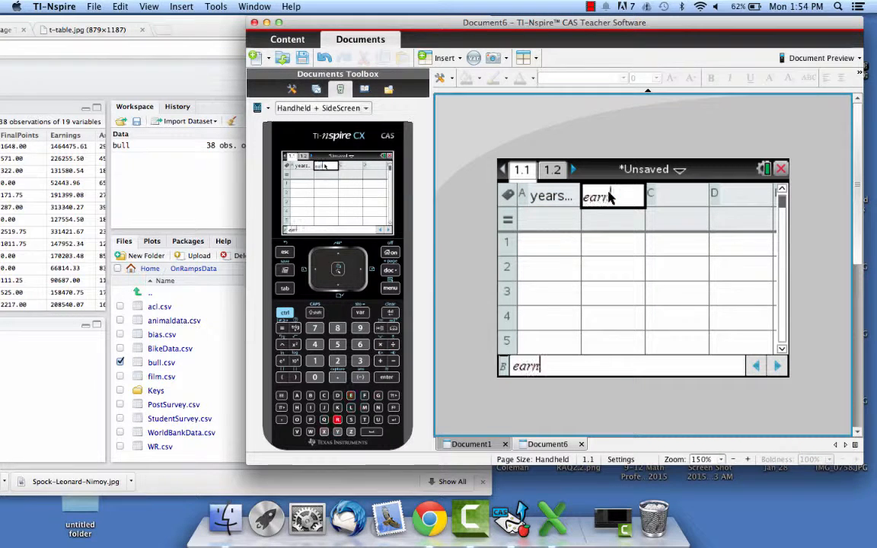
pyautogui.write('ings')
pyautogui.press('Return')
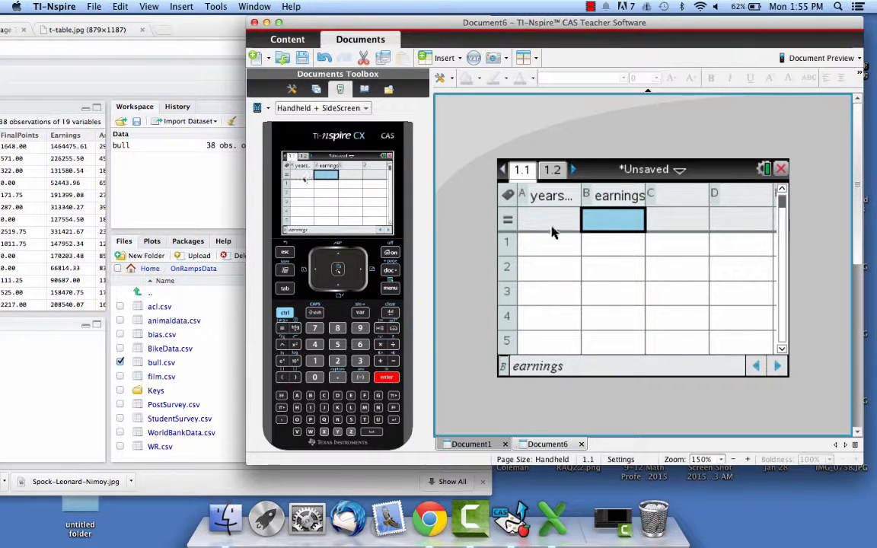
# Rearrange the TI-Nspire and browser windows so RStudio's YearsPro column can be read beside the spreadsheet.
pyautogui.click(536, 245)
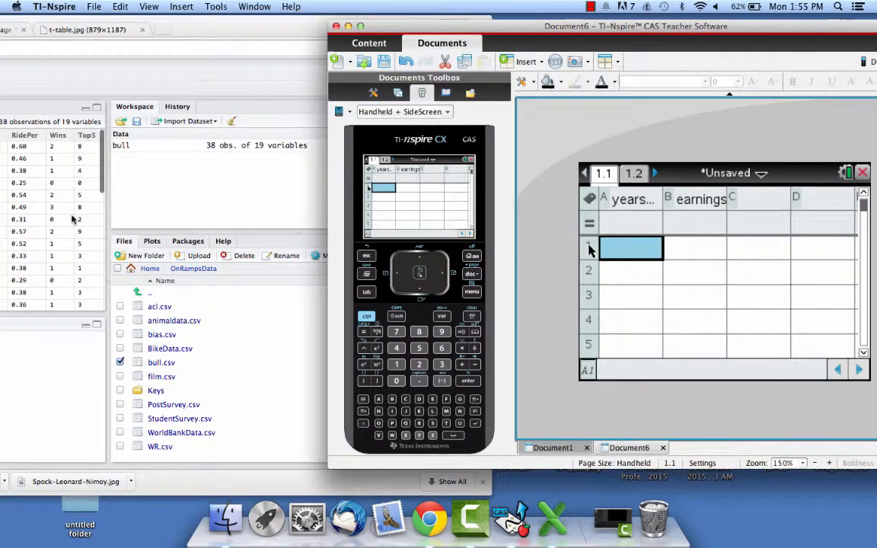
pyautogui.hscroll(3, 74, 219)
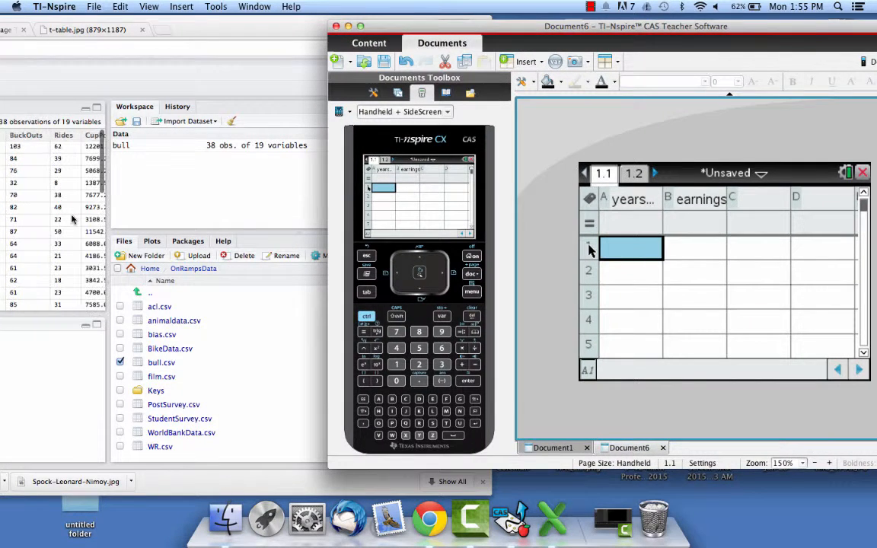
pyautogui.moveTo(185, 26); pyautogui.dragTo(304, 31)
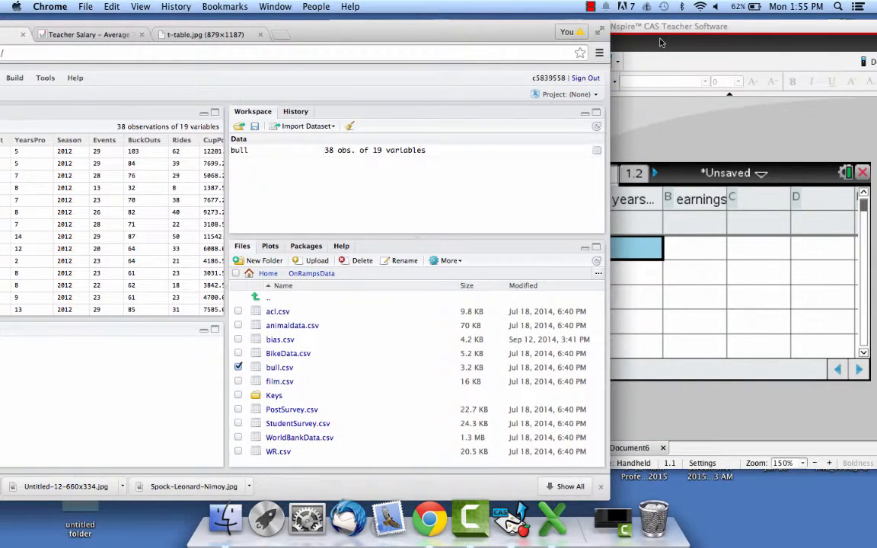
# Enter the first five YearsPro values, 5, 5, 7, 8 and 7, in cells A1 to A5.
pyautogui.click(626, 254)
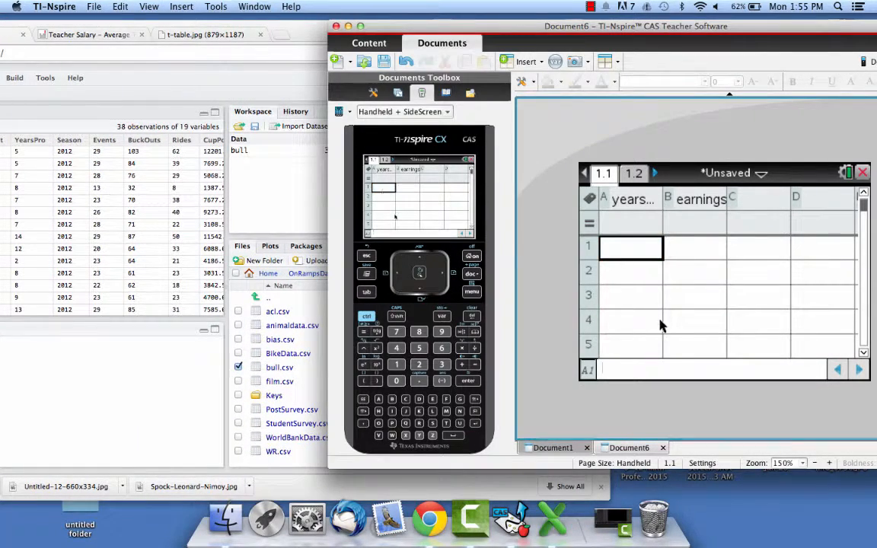
pyautogui.write('5')
pyautogui.press('Return')
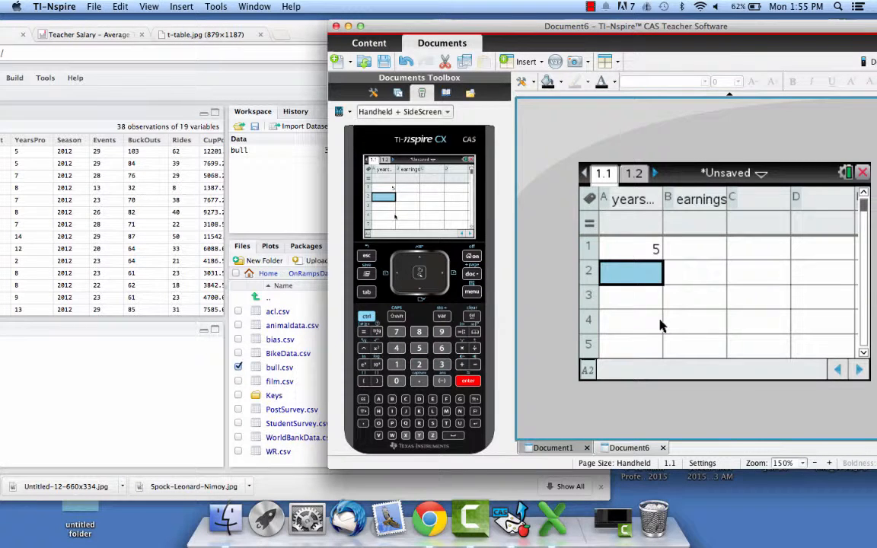
pyautogui.write('5')
pyautogui.press('Return')
pyautogui.write('7')
pyautogui.press('Return')
pyautogui.write('8')
pyautogui.press('Return')
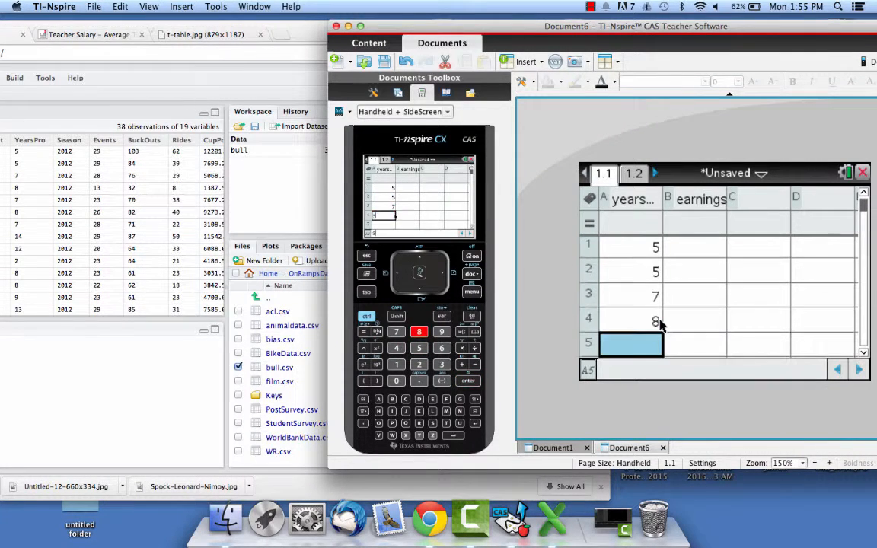
pyautogui.write('7')
pyautogui.press('Return')
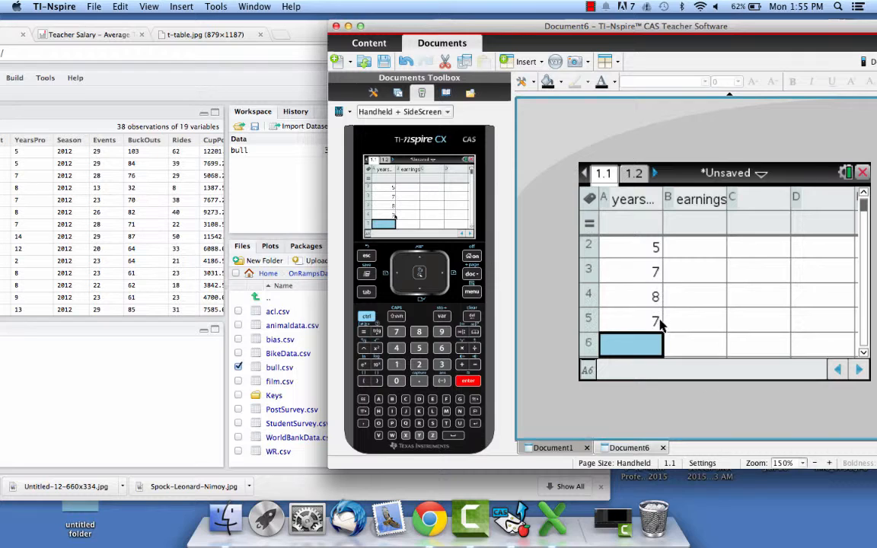
pyautogui.scroll(8, 710, 262)
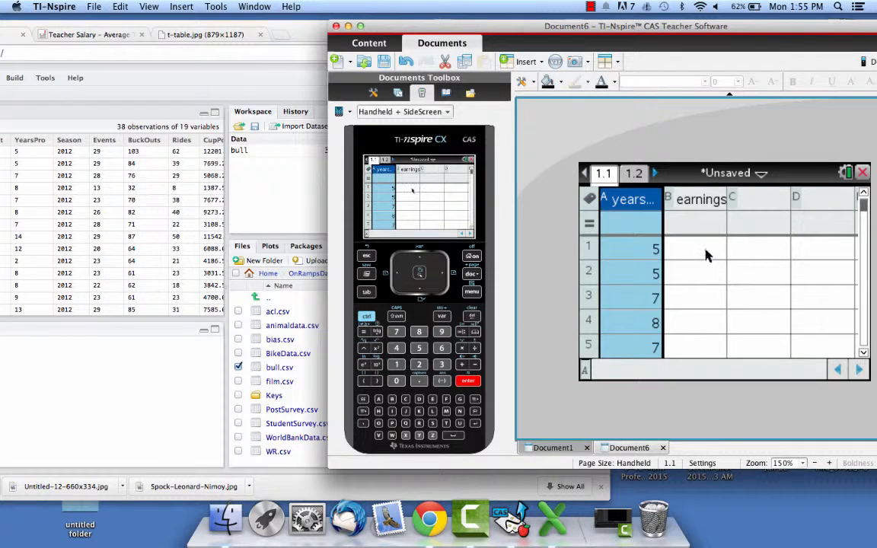
# Bring RStudio's Earnings column into view and enter 1464475.61 in cell B1 of the earnings column.
pyautogui.click(680, 250)
pyautogui.hscroll(1, 145, 240)
pyautogui.hscroll(6, 146, 240)
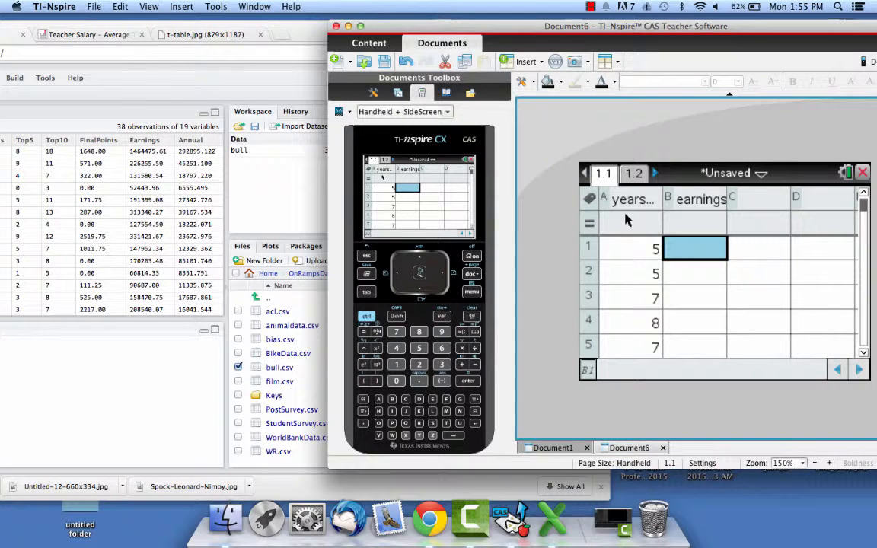
pyautogui.write('146')
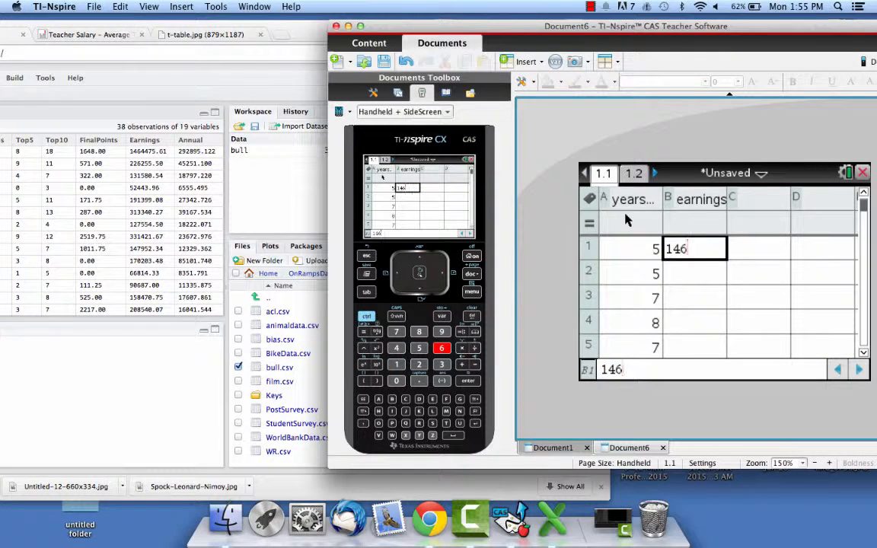
pyautogui.write('4475')
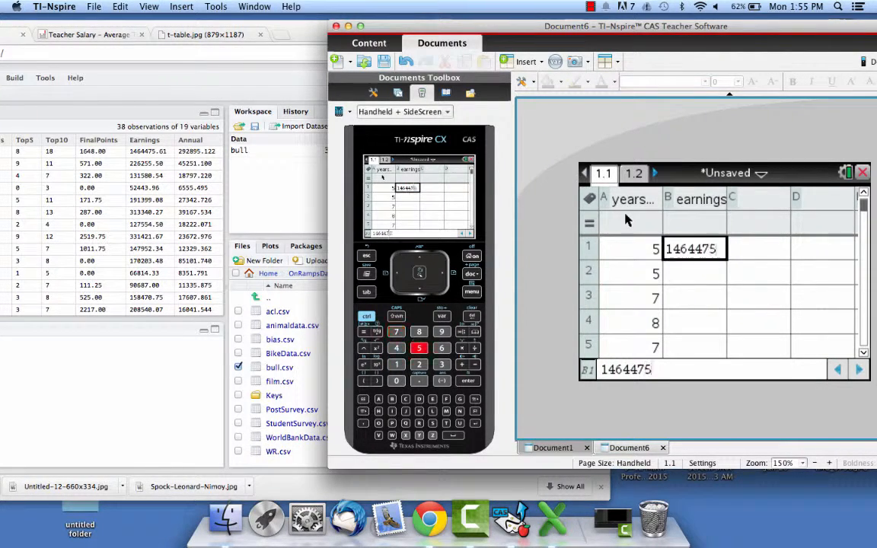
pyautogui.write('.5')
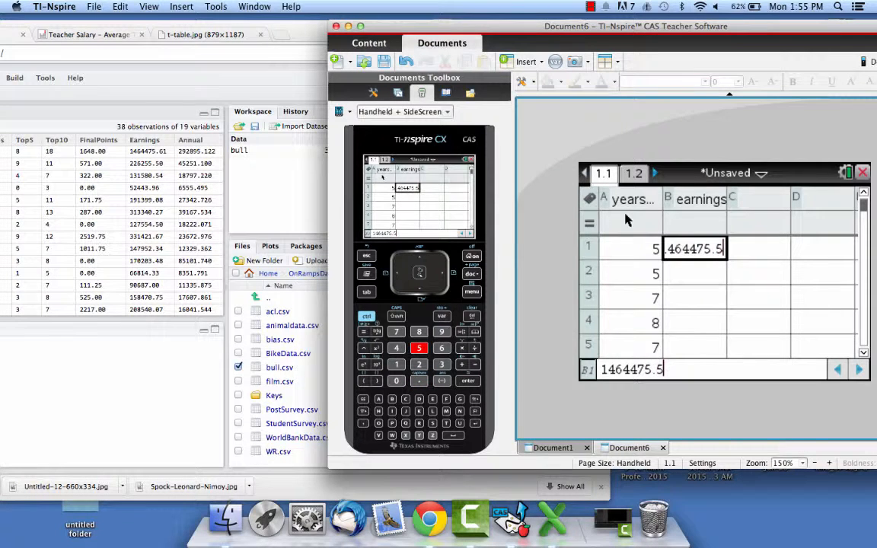
pyautogui.press('BackSpace')
pyautogui.write('61')
pyautogui.press('Return')
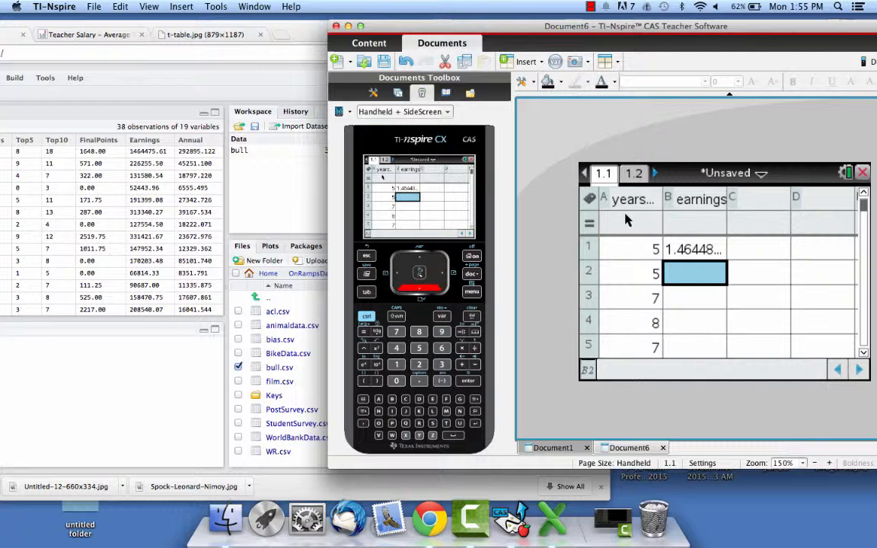
# Enter the earnings 226255.50 in cell B2 and 131580.54 in cell B3.
pyautogui.write('226255')
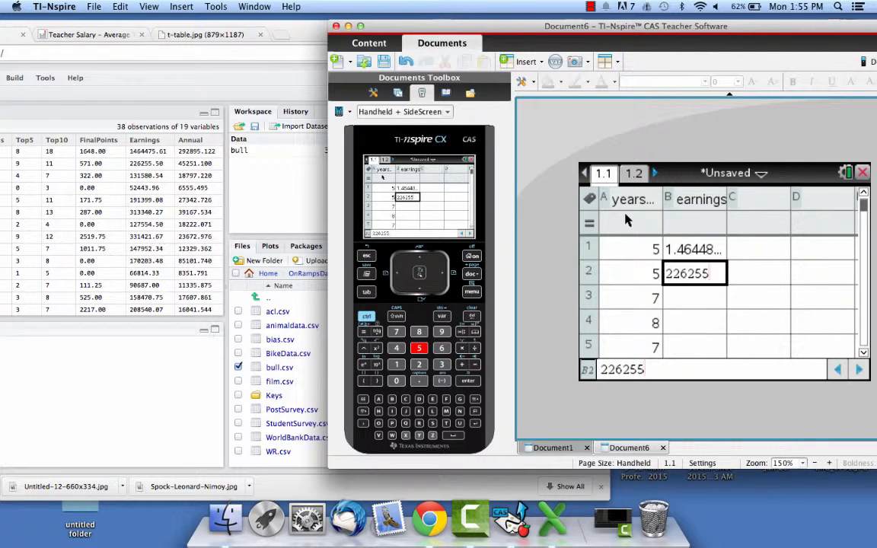
pyautogui.press('Return')
pyautogui.write('131')
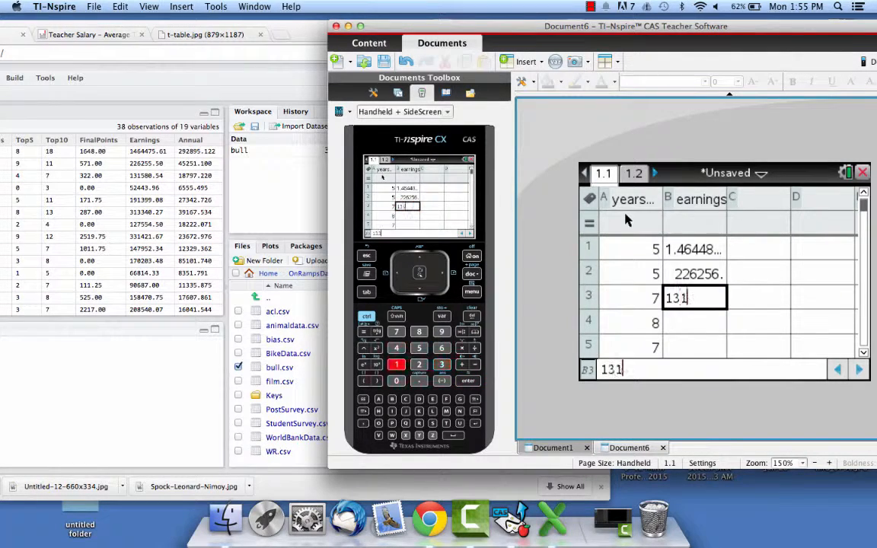
pyautogui.write('580')
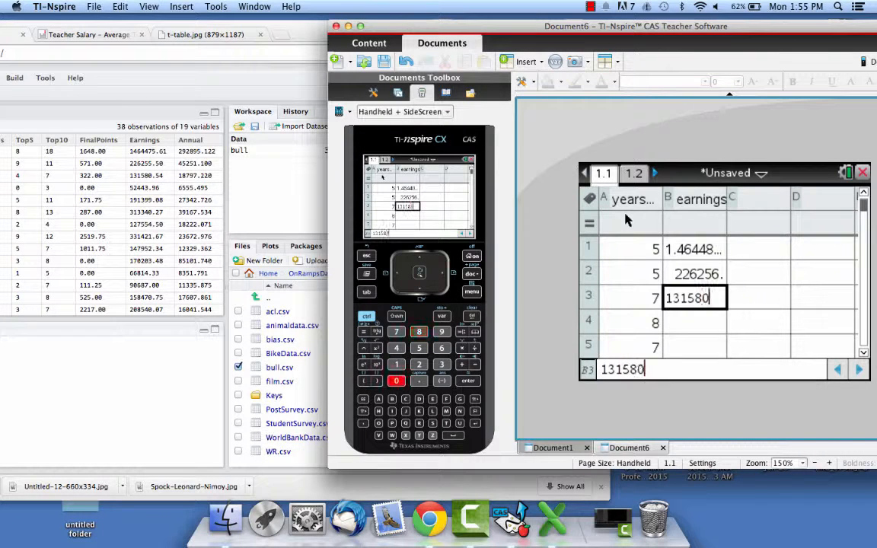
pyautogui.write('.')
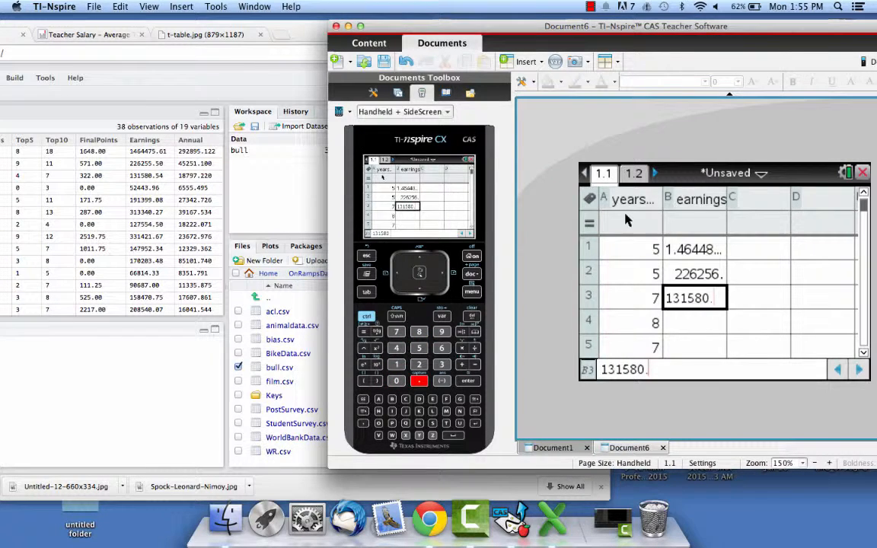
pyautogui.write('54')
pyautogui.press('Return')
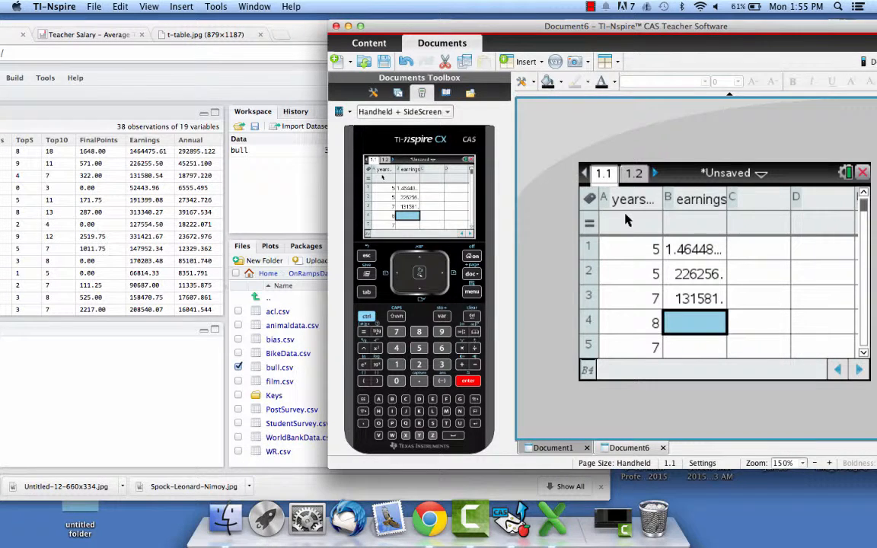
# Enter the earnings 52443.96 in cell B4 and 191339.08 in cell B5.
pyautogui.write('52')
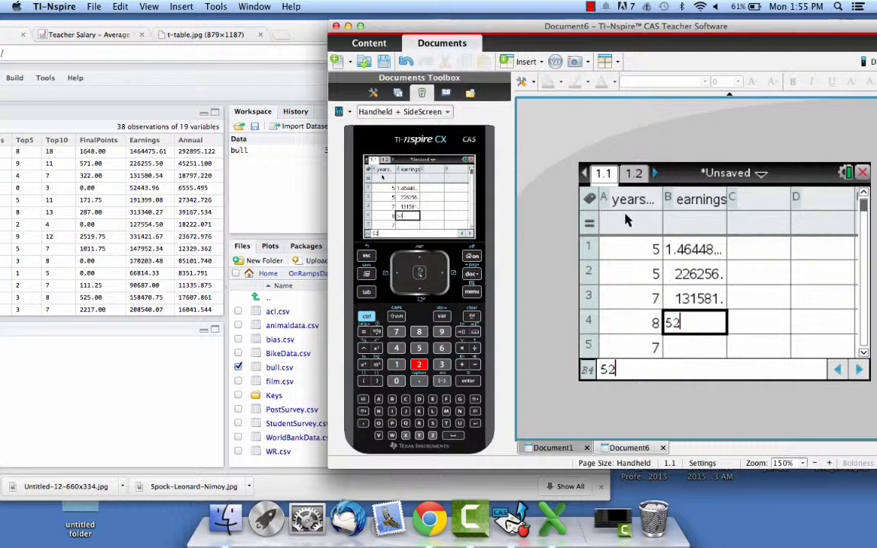
pyautogui.write('443.')
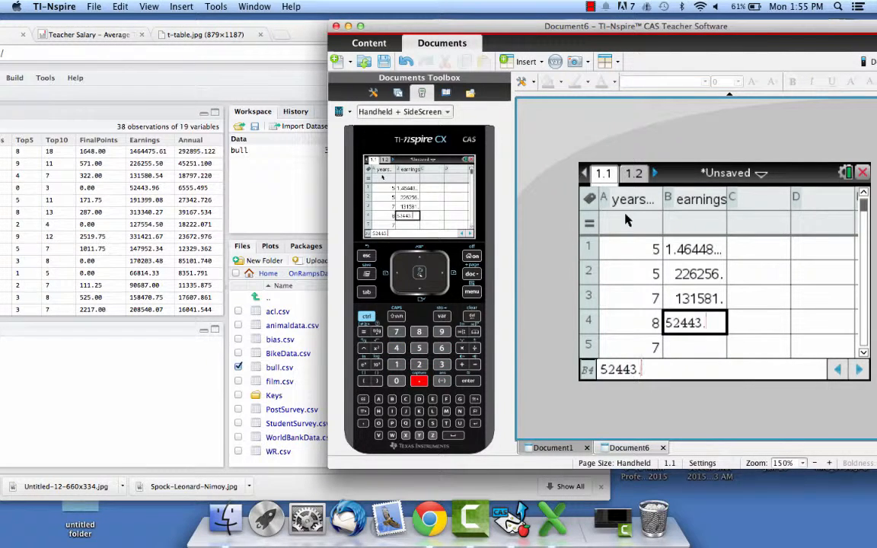
pyautogui.write('96')
pyautogui.press('Return')
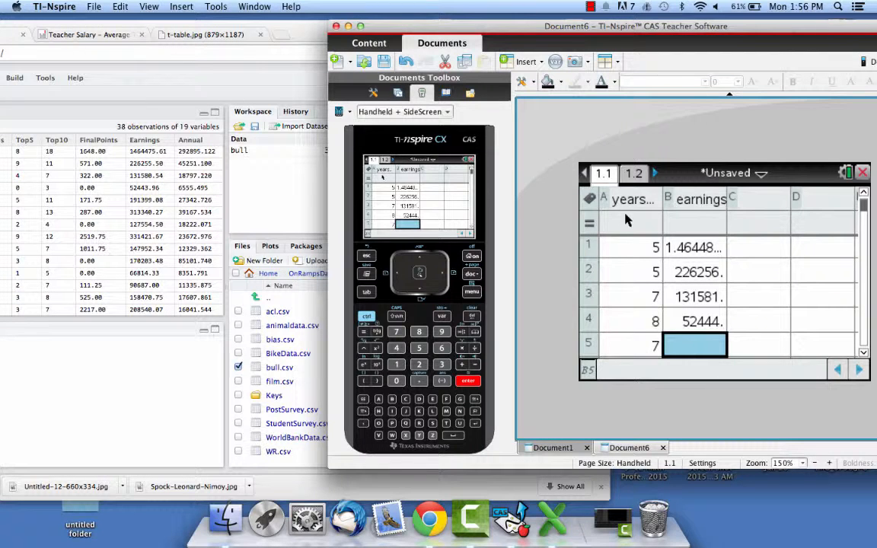
pyautogui.write('19')
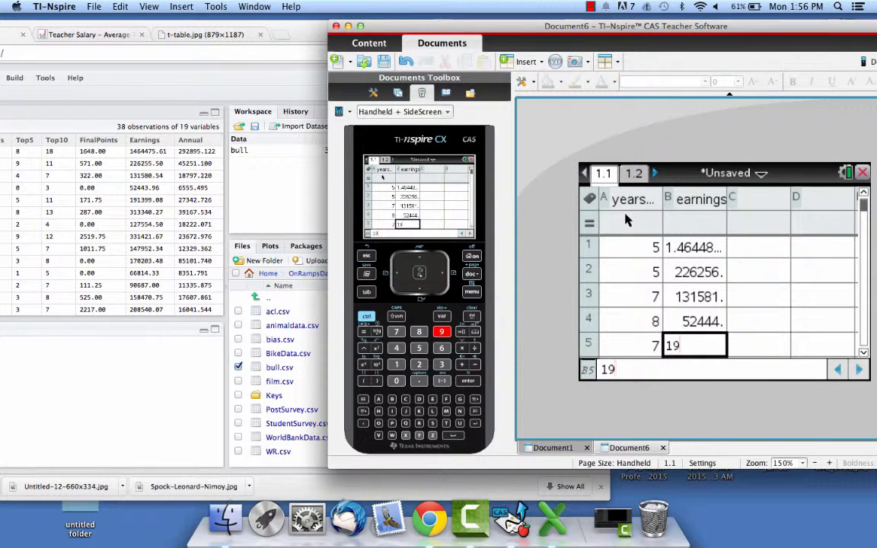
pyautogui.write('1339.')
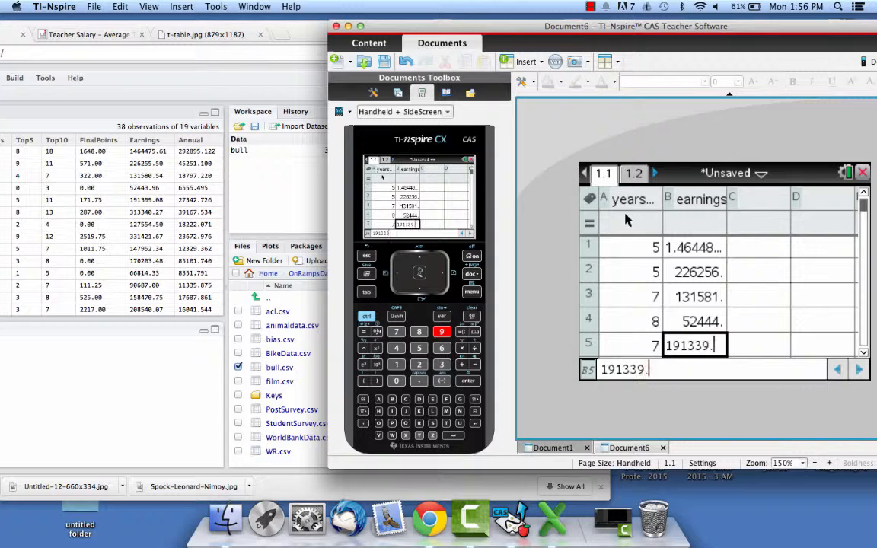
pyautogui.write('0')
pyautogui.press('Return')
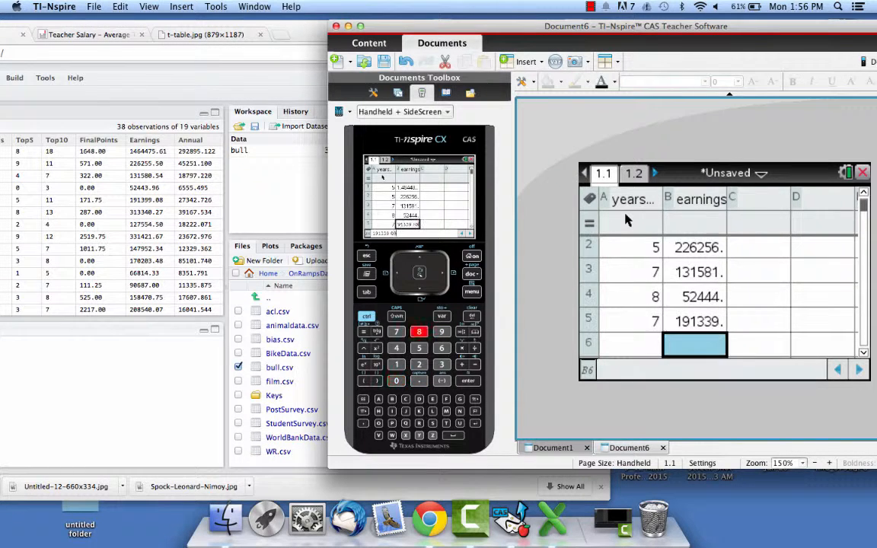
# Check the yearspro and earnings entries in the five rows of page 1.1 and switch to page 1.2.
pyautogui.scroll(5, 689, 302)
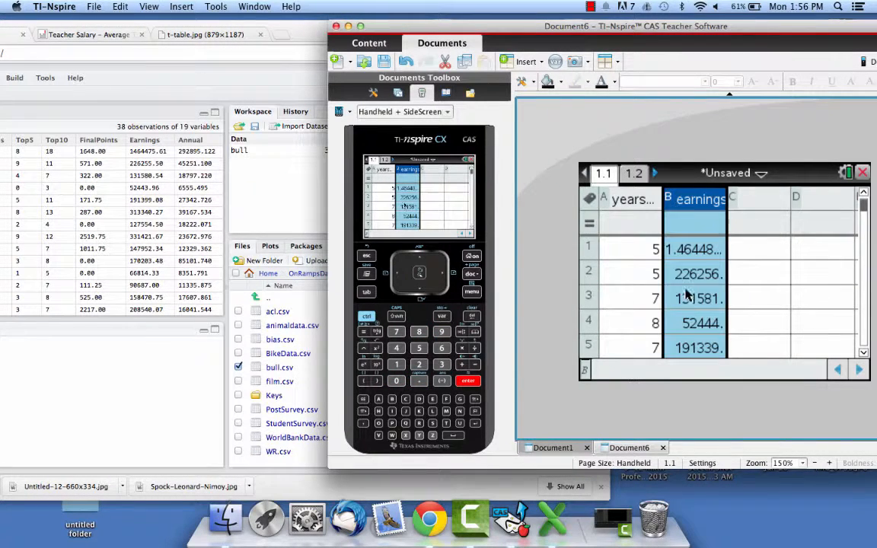
pyautogui.click(704, 248)
pyautogui.press('Right')
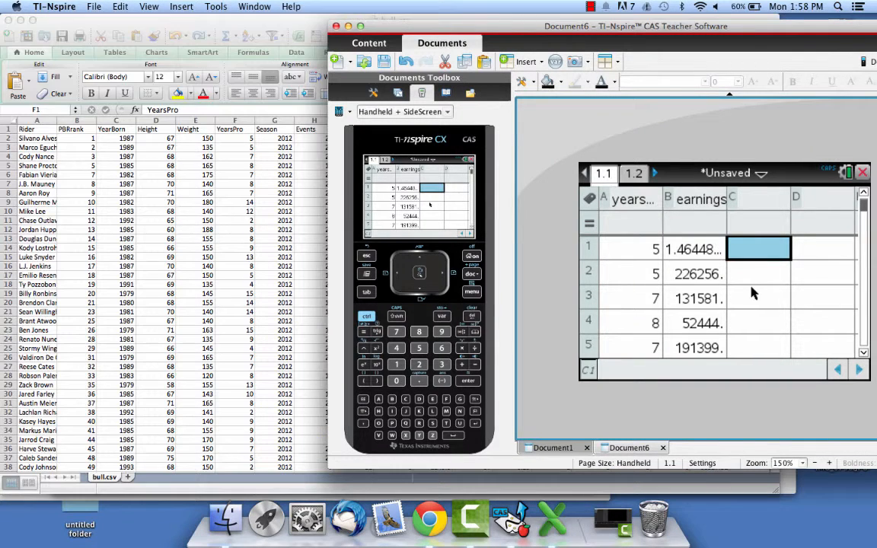
pyautogui.press('Down')
pyautogui.press('Down')
pyautogui.press('Down')
pyautogui.press('Down')
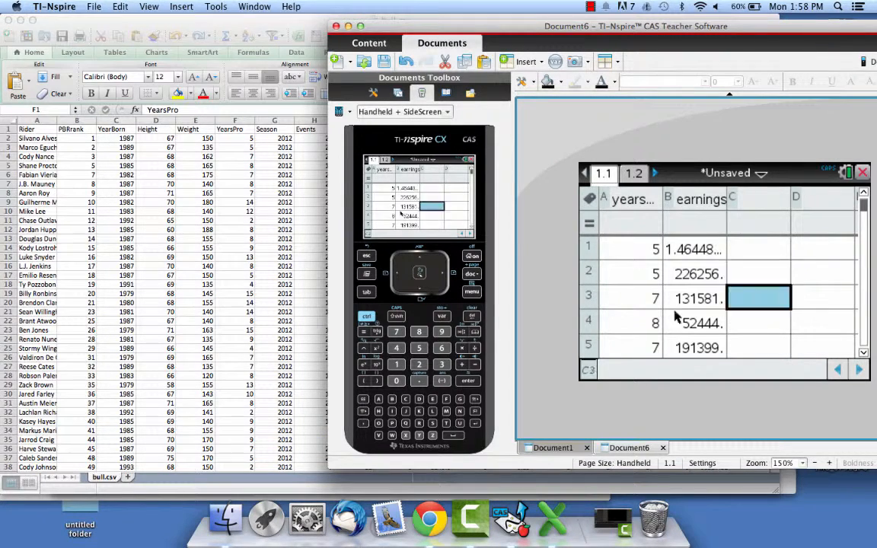
pyautogui.press('Down')
pyautogui.press('Down')
pyautogui.press('Down')
pyautogui.press('Down')
pyautogui.press('Down')
pyautogui.click(634, 175)
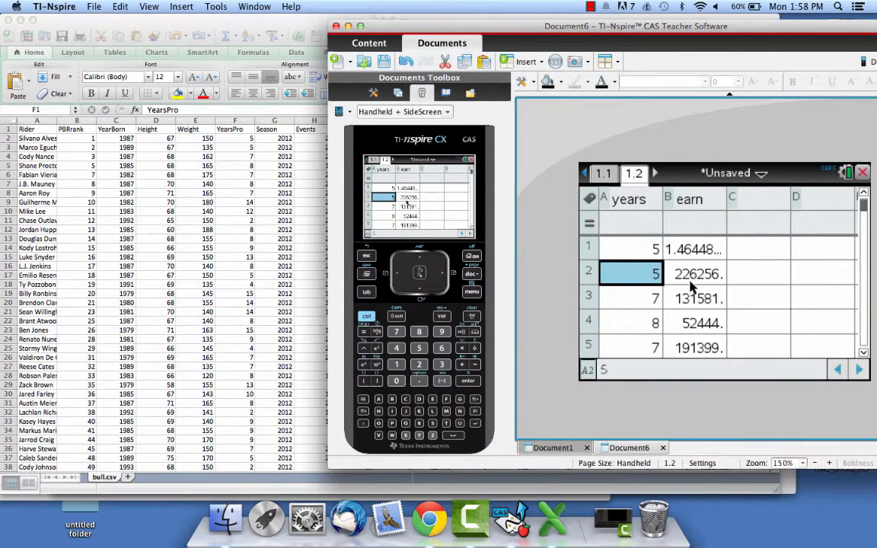
# Look through the years and earn columns to their last rows and name column C annual.
pyautogui.press('Down')
pyautogui.press('Down')
pyautogui.press('Down')
pyautogui.press('Down')
pyautogui.press('Down')
pyautogui.press('Down')
pyautogui.press('Down')
pyautogui.press('Down')
pyautogui.press('Down')
pyautogui.press('Down')
pyautogui.press('Down')
pyautogui.press('Down')
pyautogui.press('Down')
pyautogui.press('Down')
pyautogui.press('Down')
pyautogui.press('Down')
pyautogui.press('Down')
pyautogui.press('Down')
pyautogui.press('Down')
pyautogui.press('Down')
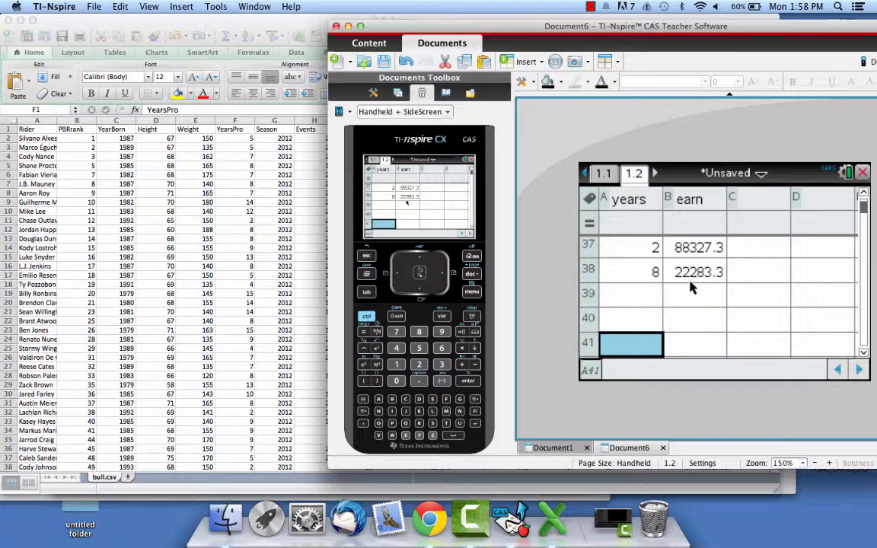
pyautogui.press('Up')
pyautogui.press('Up')
pyautogui.press('Up')
pyautogui.press('Up')
pyautogui.press('Up')
pyautogui.press('Up')
pyautogui.press('Up')
pyautogui.press('Up')
pyautogui.press('Up')
pyautogui.press('Up')
pyautogui.press('Up')
pyautogui.press('Up')
pyautogui.press('Up')
pyautogui.press('Up')
pyautogui.press('Up')
pyautogui.press('Up')
pyautogui.press('Up')
pyautogui.press('Up')
pyautogui.press('Up')
pyautogui.press('Up')
pyautogui.click(758, 252)
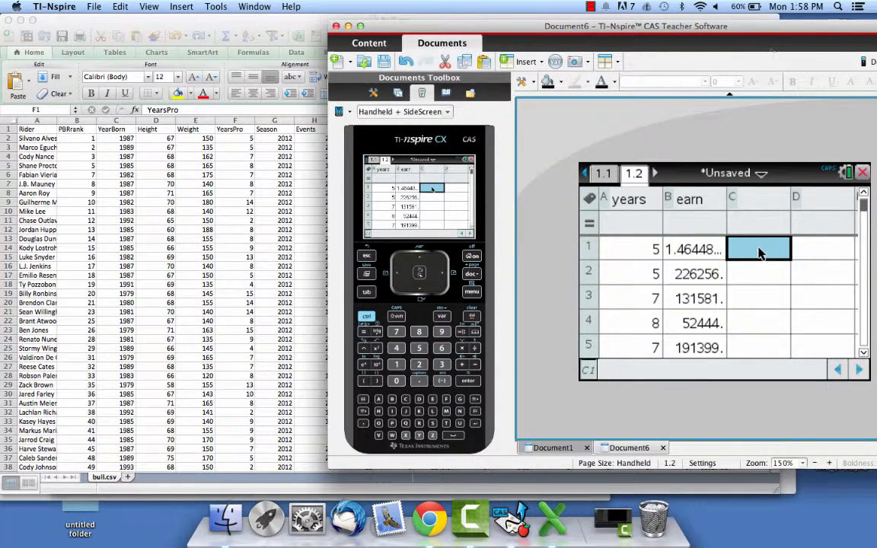
pyautogui.click(750, 206)
pyautogui.write('annual')
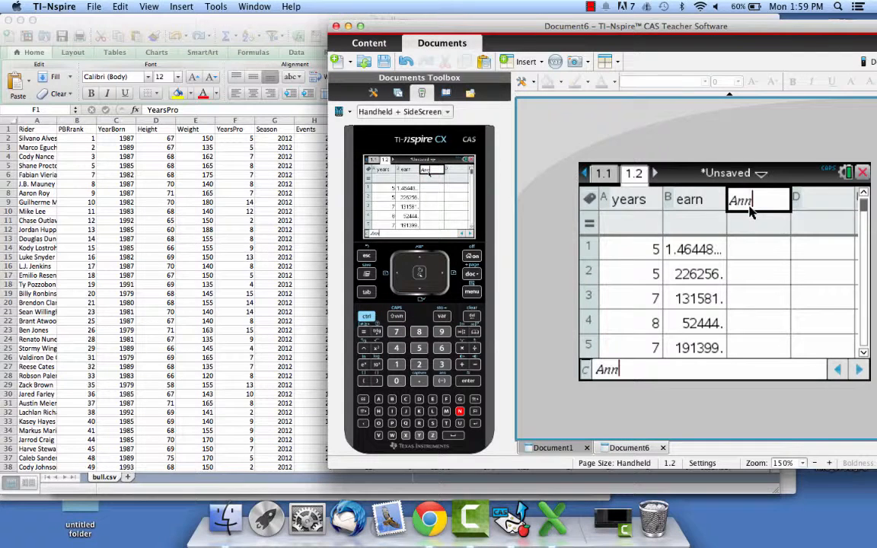
pyautogui.press('Return')
# Enter the formula =b1/a1 in cell C1 of the annual column.
pyautogui.click(754, 245)
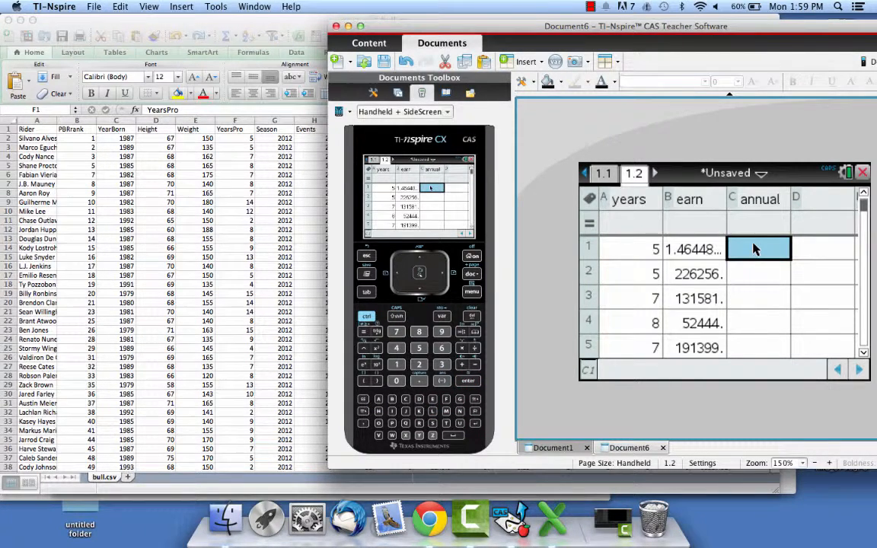
pyautogui.write('=')
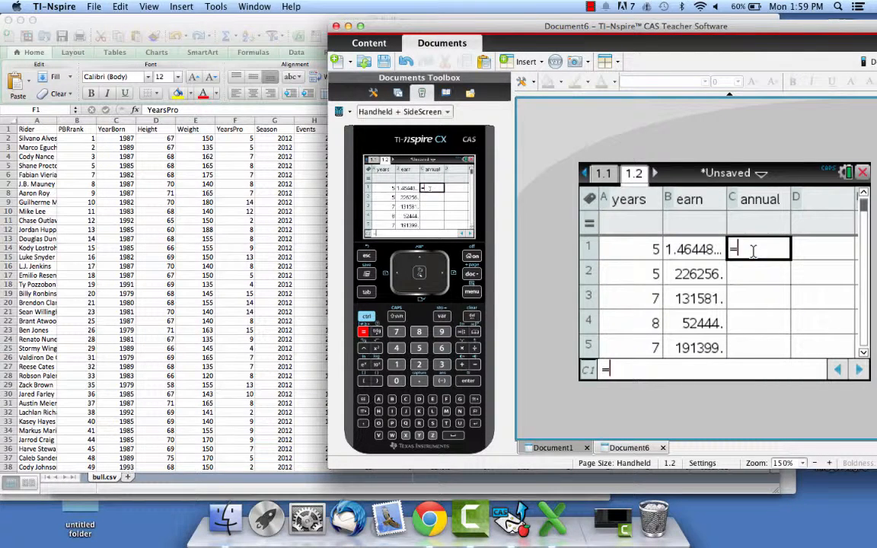
pyautogui.write('b1/')
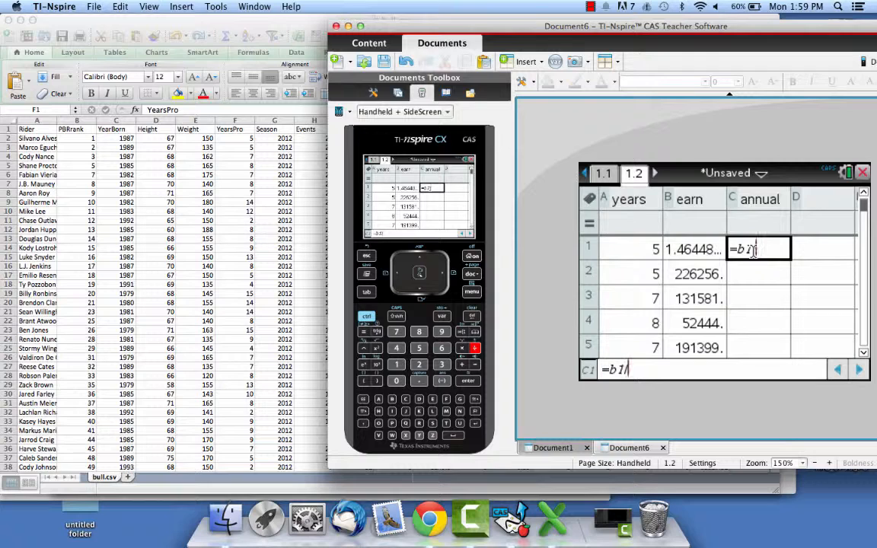
pyautogui.write('a1')
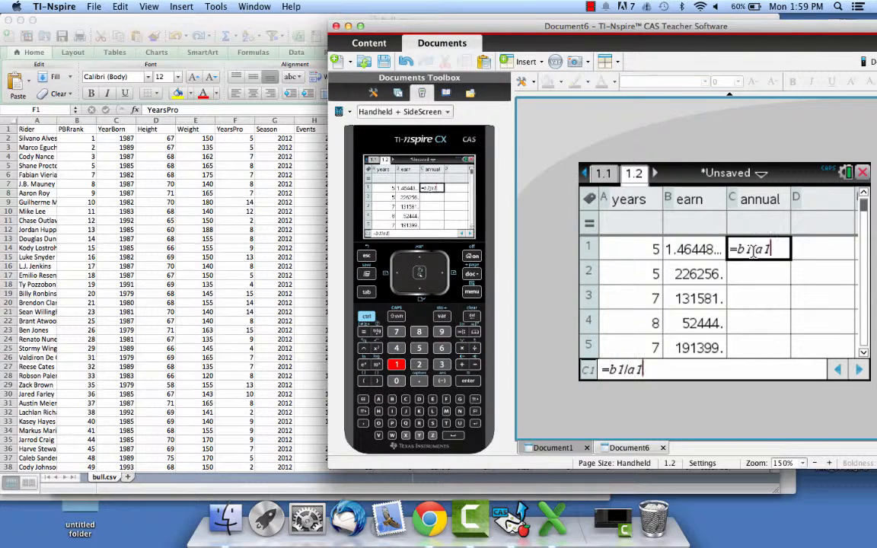
pyautogui.press('Return')
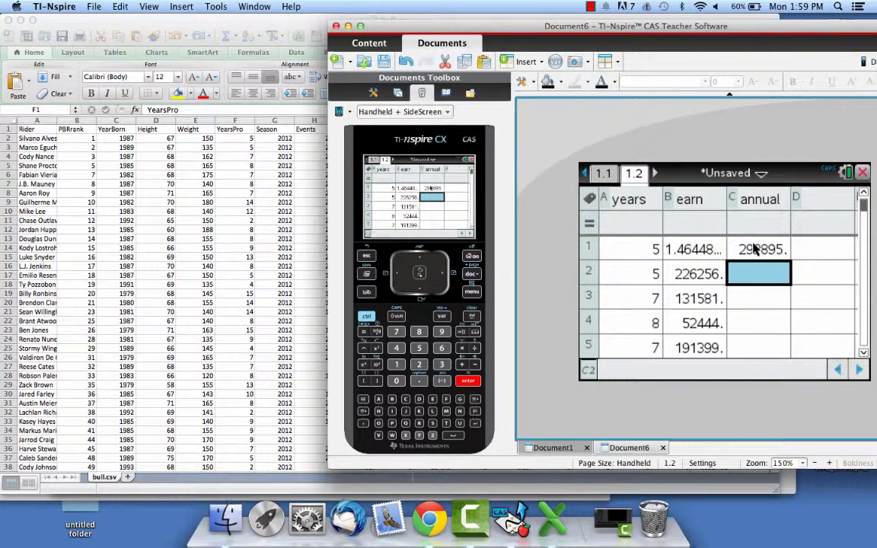
# Fill the formula from cell C1 down the annual column through row 38.
pyautogui.click(758, 249)
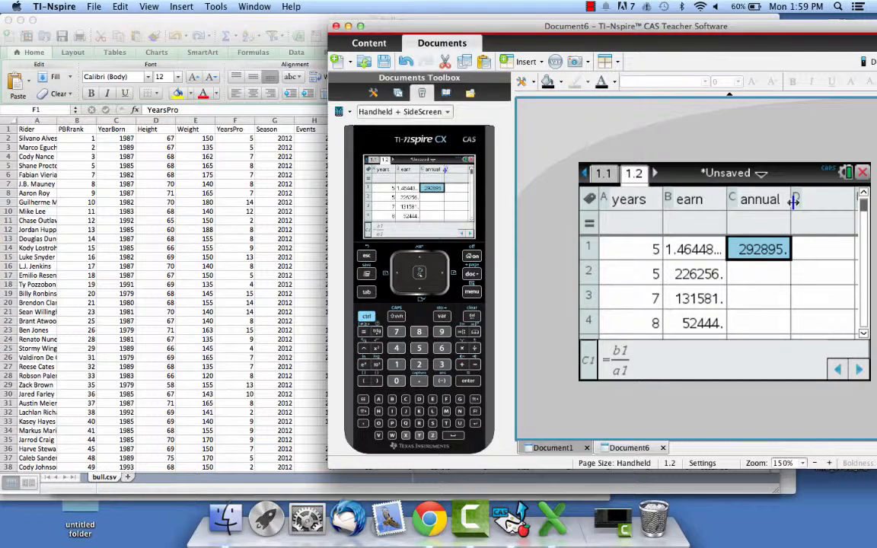
pyautogui.moveTo(791, 199)
pyautogui.mouseDown()
pyautogui.moveTo(834, 198)
pyautogui.moveTo(792, 200)
pyautogui.mouseUp()
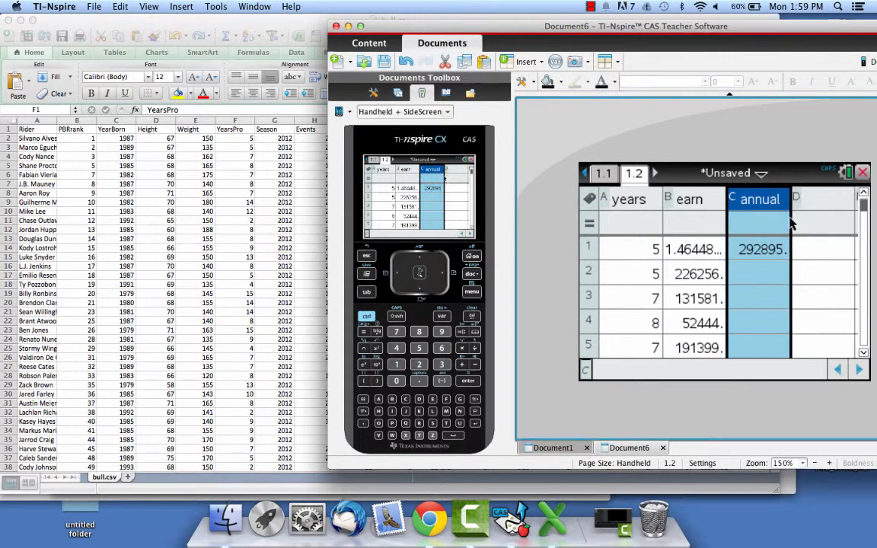
pyautogui.click(761, 249)
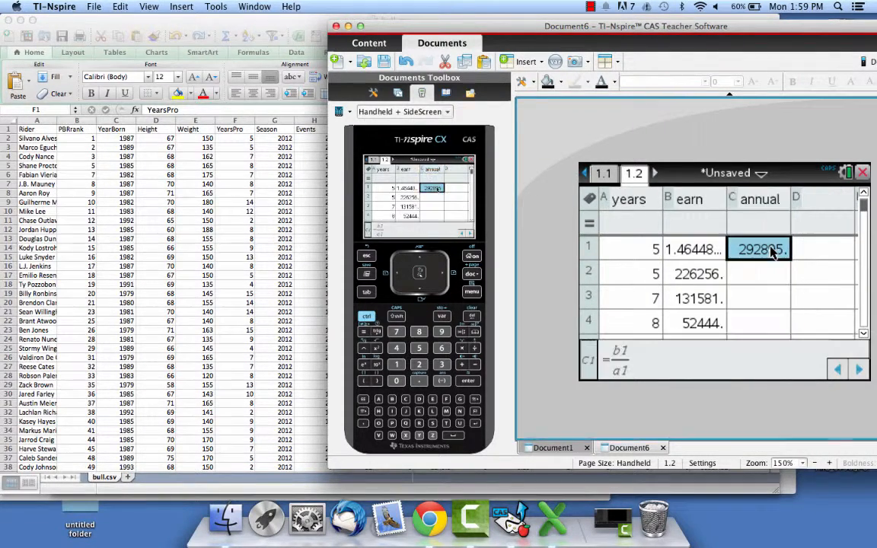
pyautogui.moveTo(764, 272); pyautogui.dragTo(746, 340)
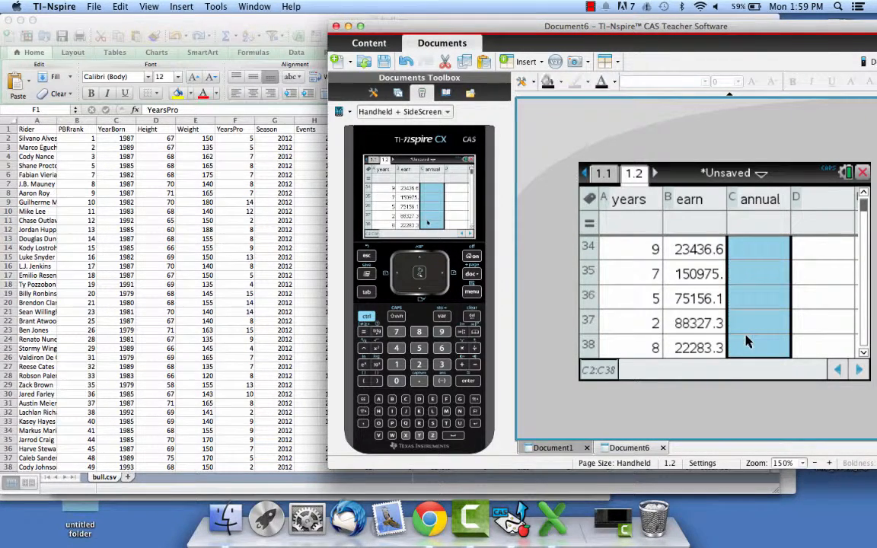
pyautogui.press('Return')
# Check the filled annual values at the end and start of the column, finishing on cell C1.
pyautogui.click(775, 314)
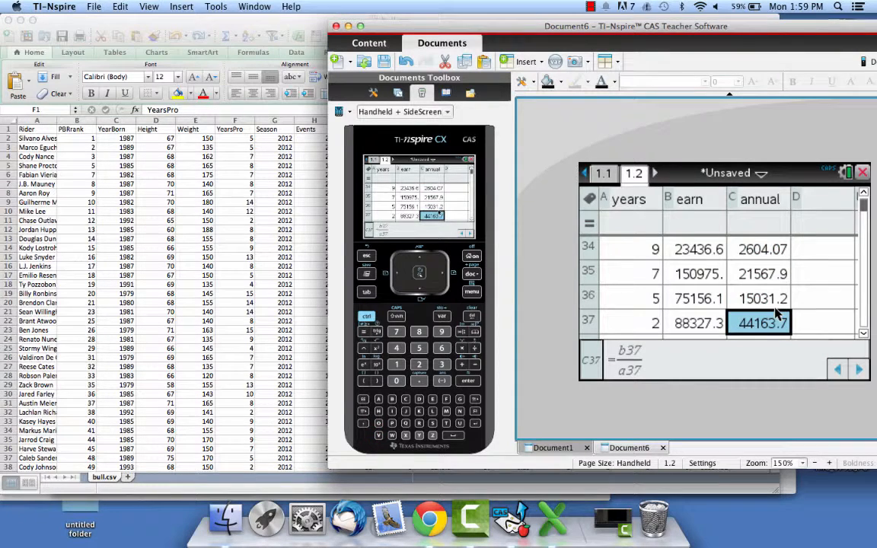
pyautogui.press('Down')
pyautogui.click(813, 308)
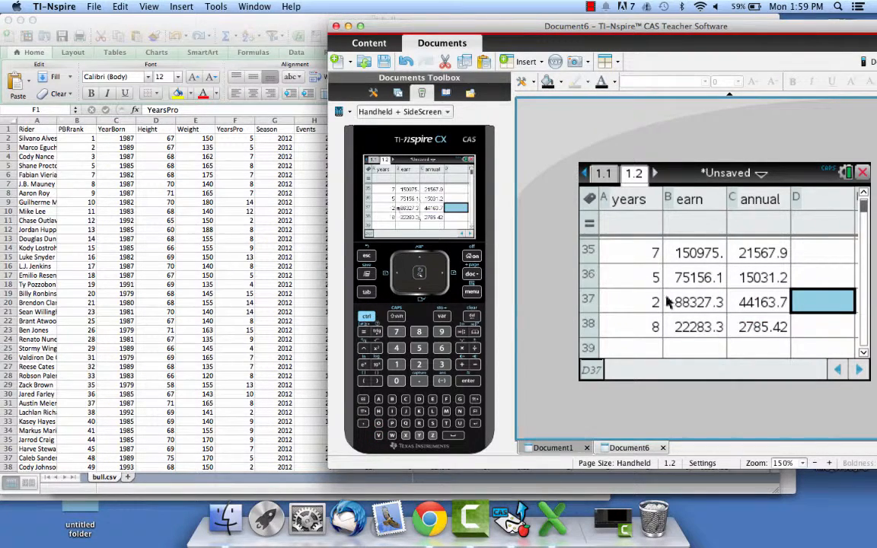
pyautogui.scroll(15, 763, 288)
pyautogui.scroll(2, 763, 287)
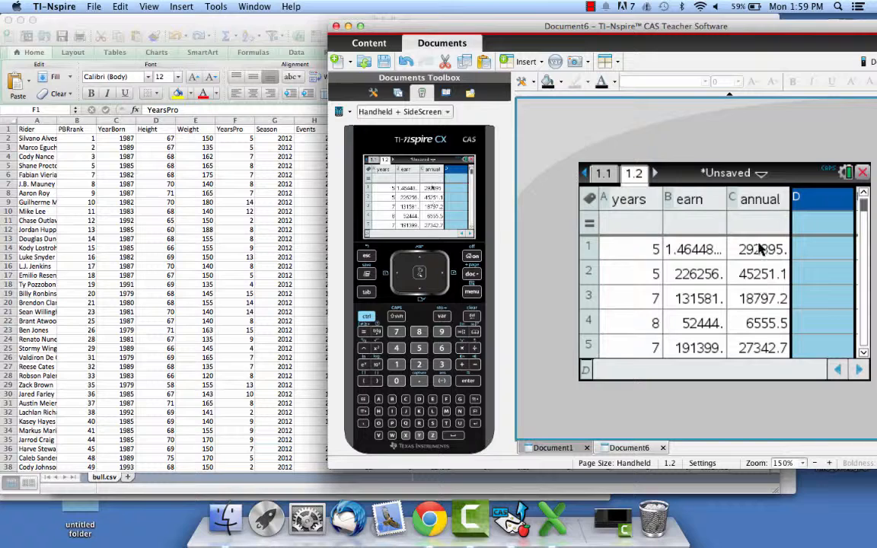
pyautogui.click(761, 251)
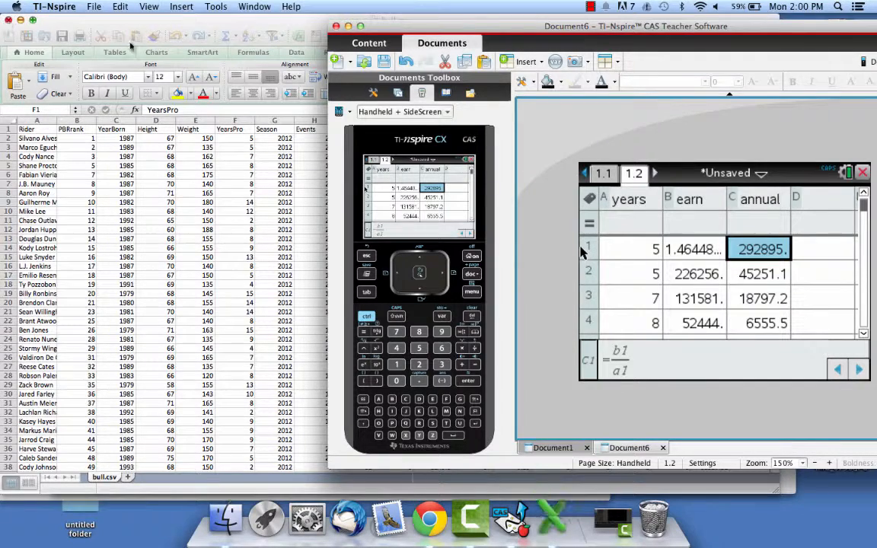
# Switch to Excel, close bull.csv without keeping the clipboard data, and close the Finder's Downloads window.
pyautogui.click(149, 57)
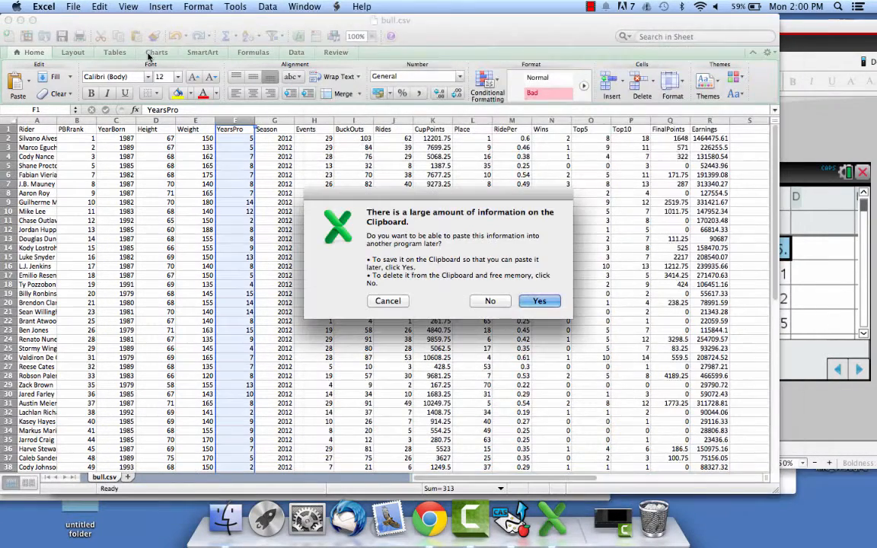
pyautogui.click(472, 301)
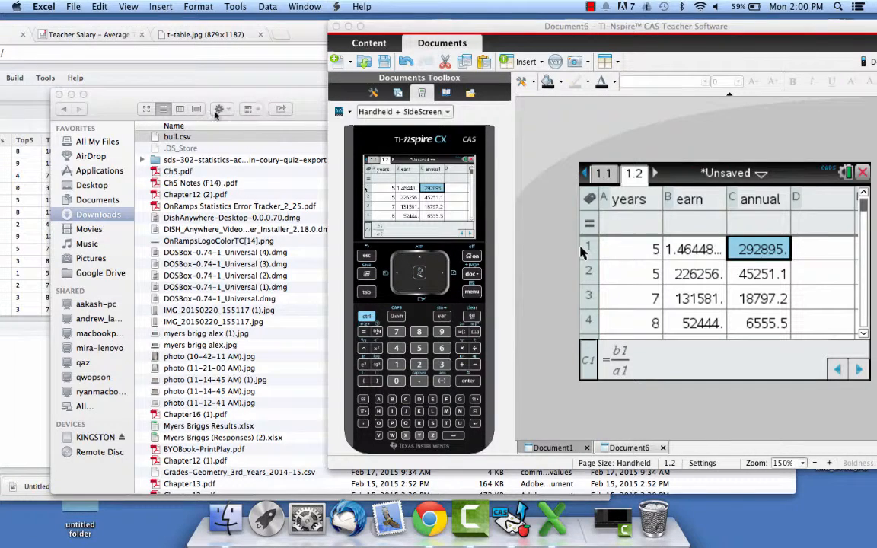
pyautogui.click(59, 94)
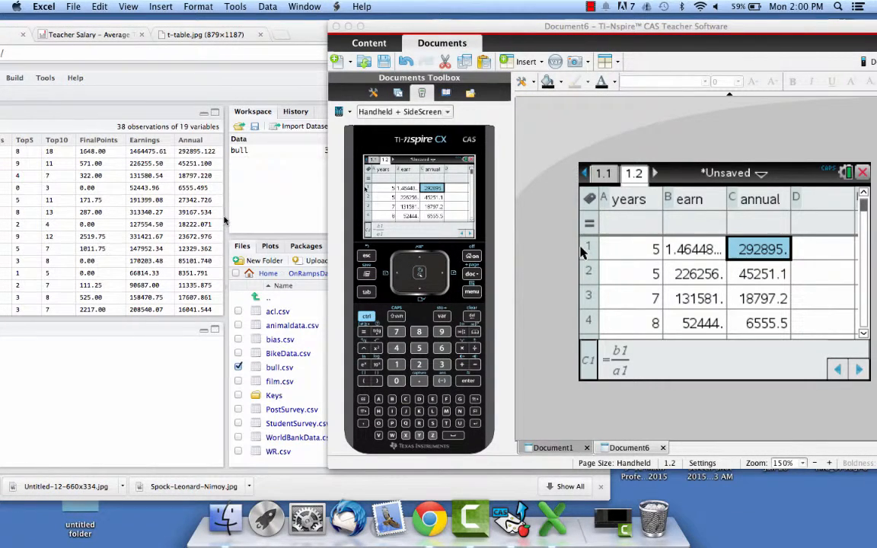
# Uncover RStudio's Annual column in Chrome for comparison and bring the TI-Nspire window back up over it.
pyautogui.moveTo(671, 25); pyautogui.dragTo(518, 141)
pyautogui.click(109, 197)
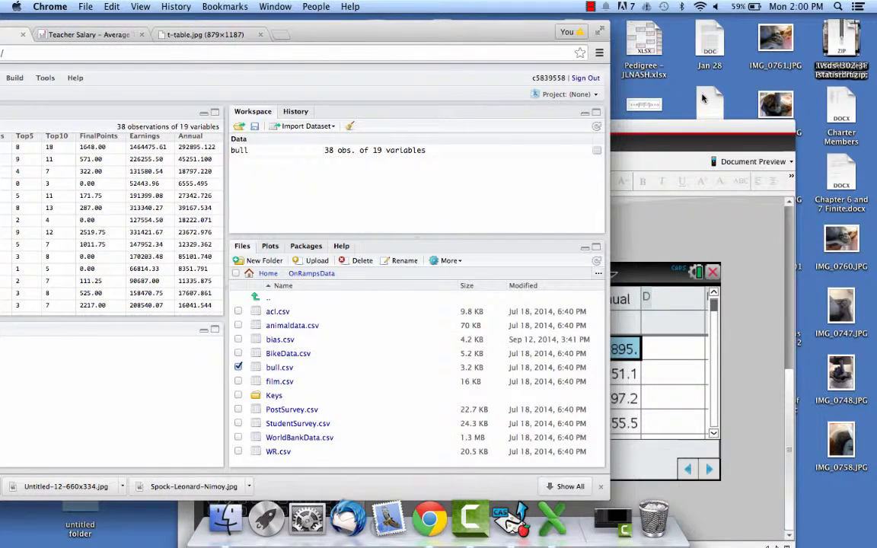
pyautogui.moveTo(638, 129); pyautogui.dragTo(628, 31)
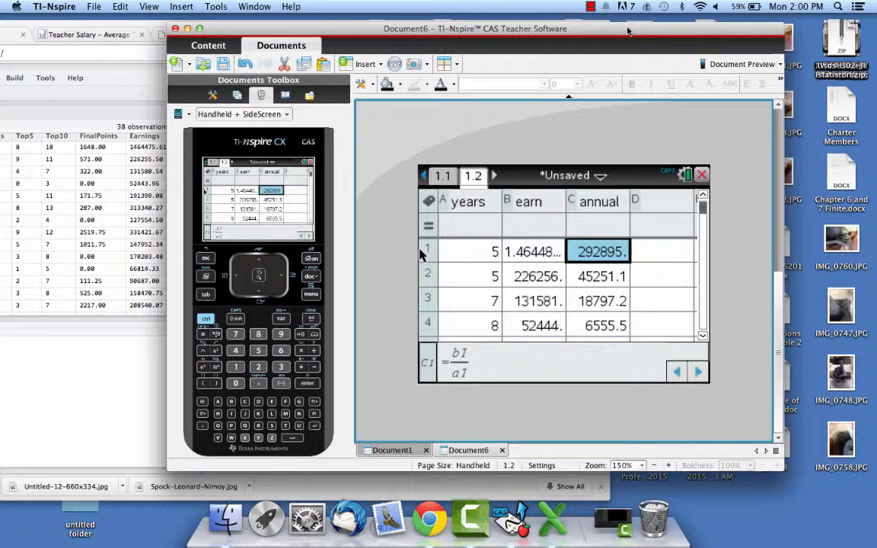
# Select cell D1 and start a One-Variable Statistics calculation, accepting the number of lists.
pyautogui.click(600, 301)
pyautogui.click(658, 260)
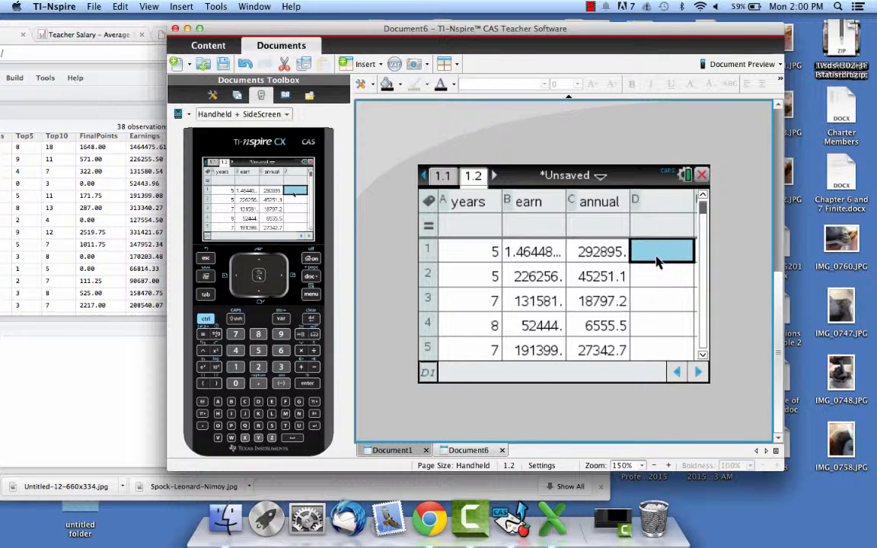
pyautogui.rightClick(659, 261)
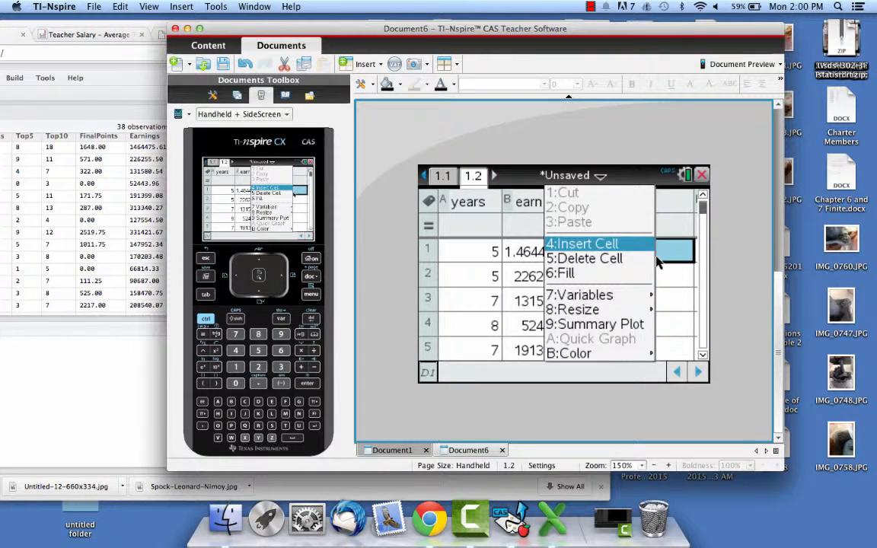
pyautogui.click(662, 257)
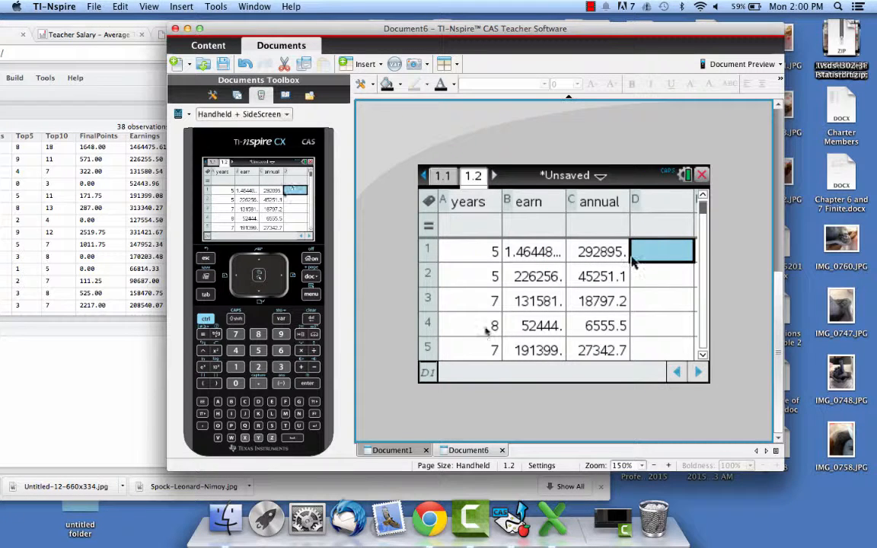
pyautogui.press('super+m')
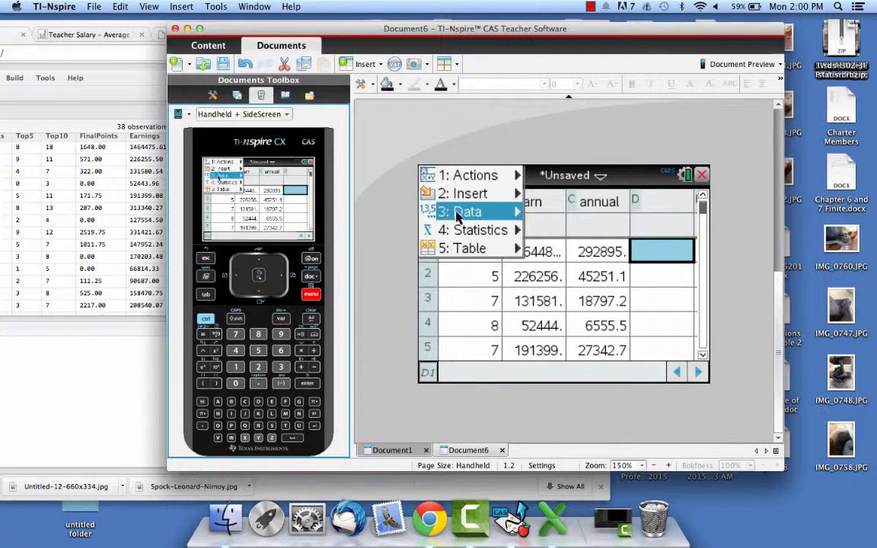
pyautogui.moveTo(462, 232)
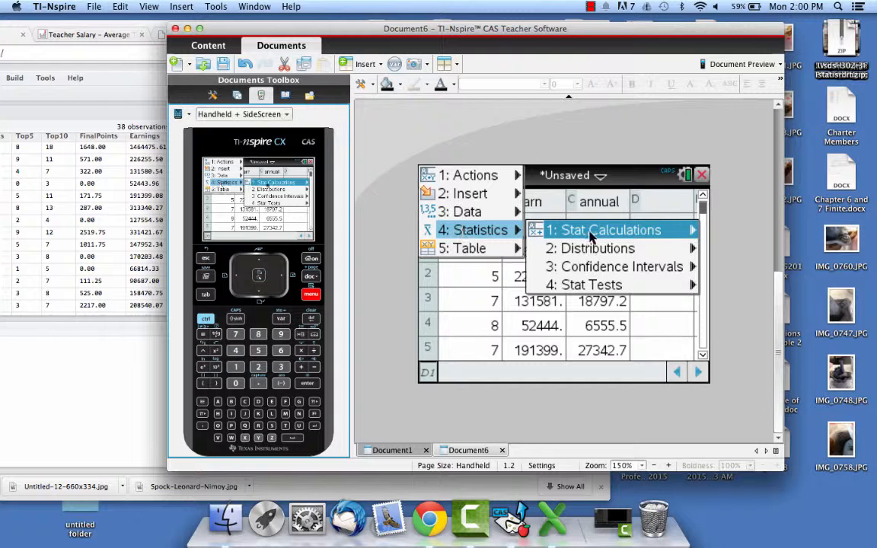
pyautogui.moveTo(579, 231)
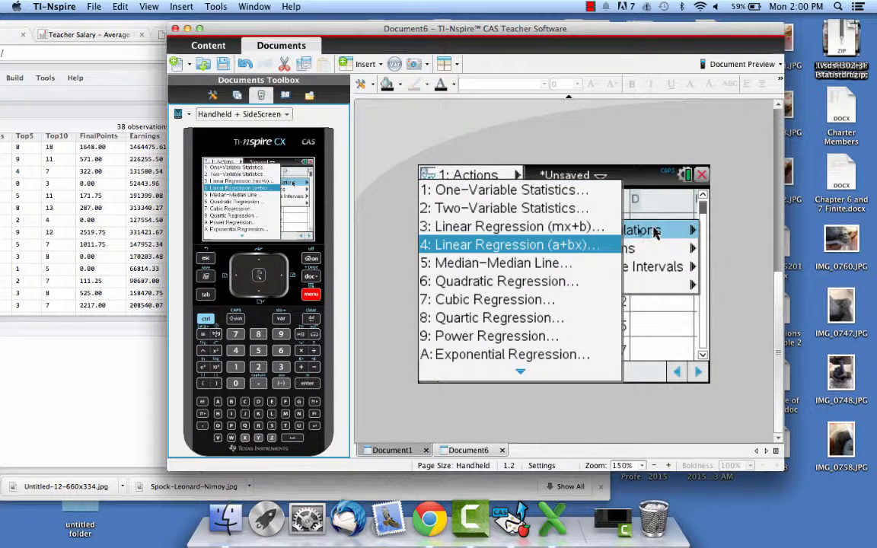
pyautogui.click(586, 191)
pyautogui.click(564, 301)
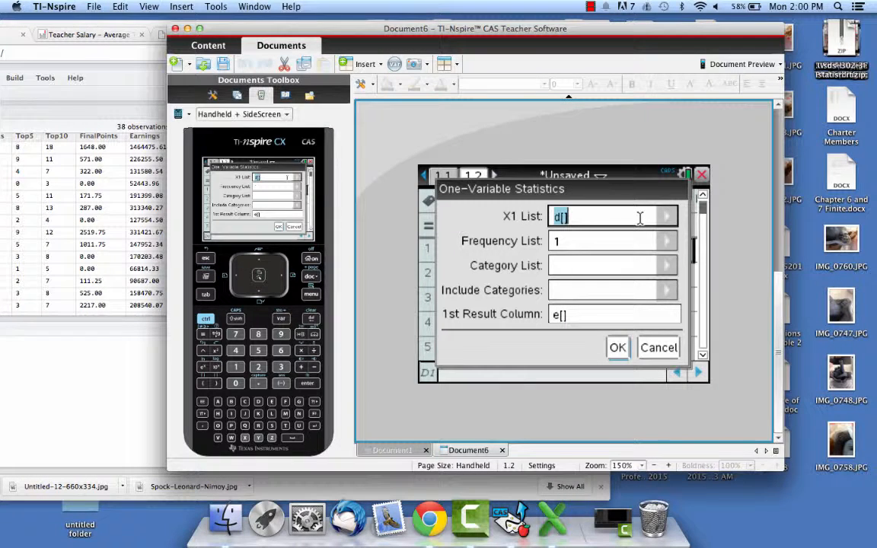
# Calculate the One-Variable Statistics with annual as the X1 list, frequency 1 and e[] as the first result column.
pyautogui.click(667, 217)
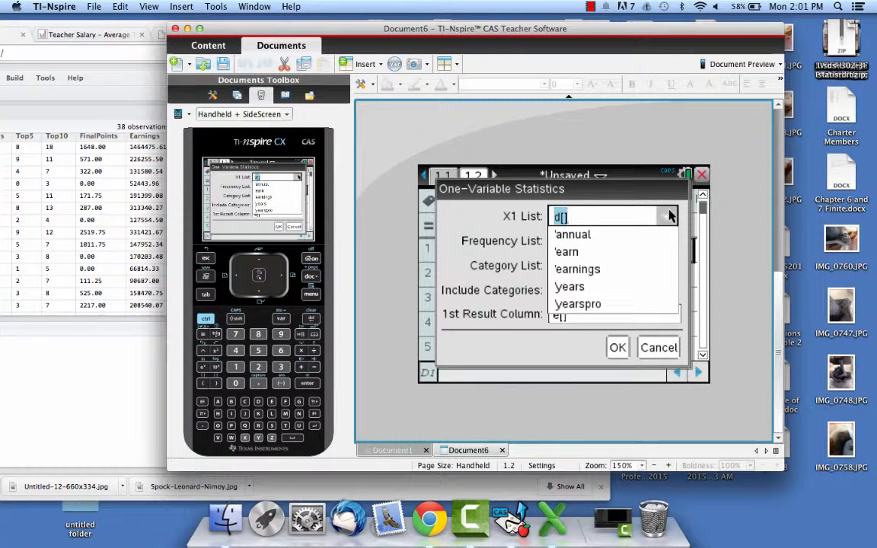
pyautogui.click(586, 236)
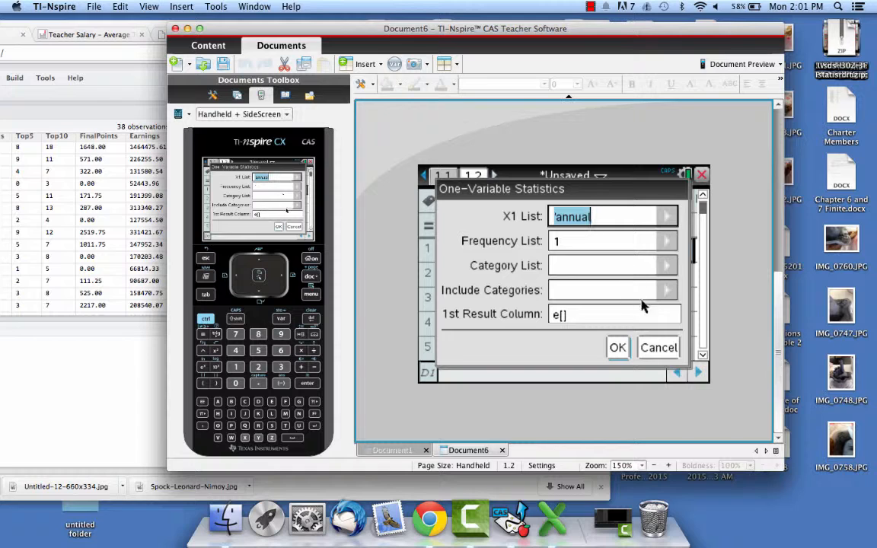
pyautogui.moveTo(606, 188); pyautogui.dragTo(504, 202)
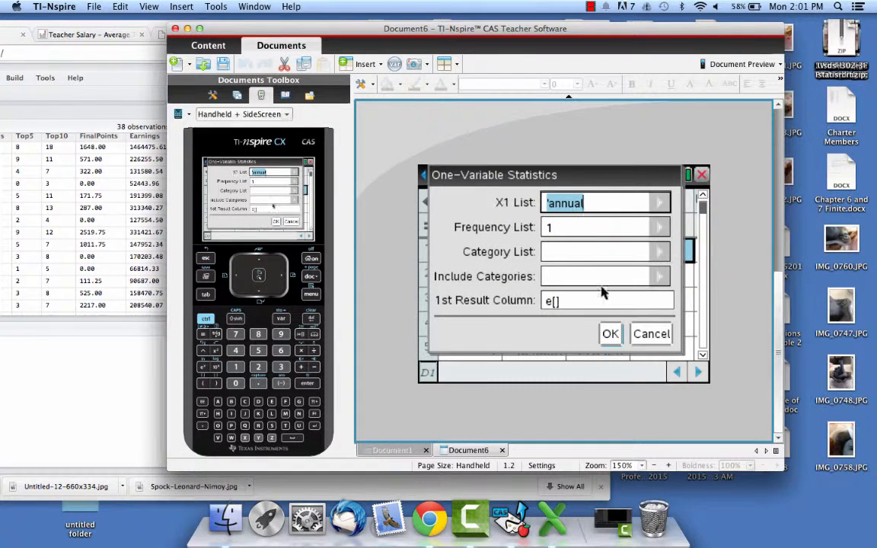
pyautogui.click(610, 333)
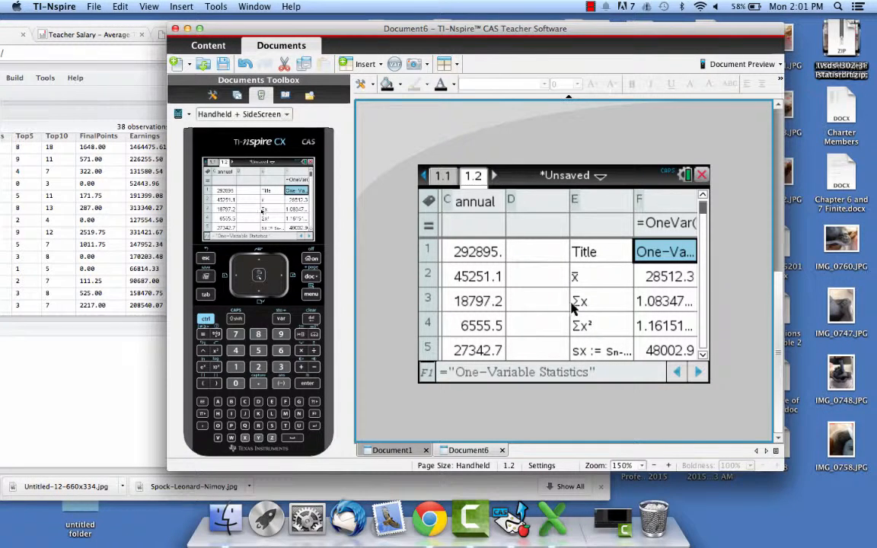
# Examine the one-variable results in columns E and F, finishing on the mean in cell F2.
pyautogui.click(603, 278)
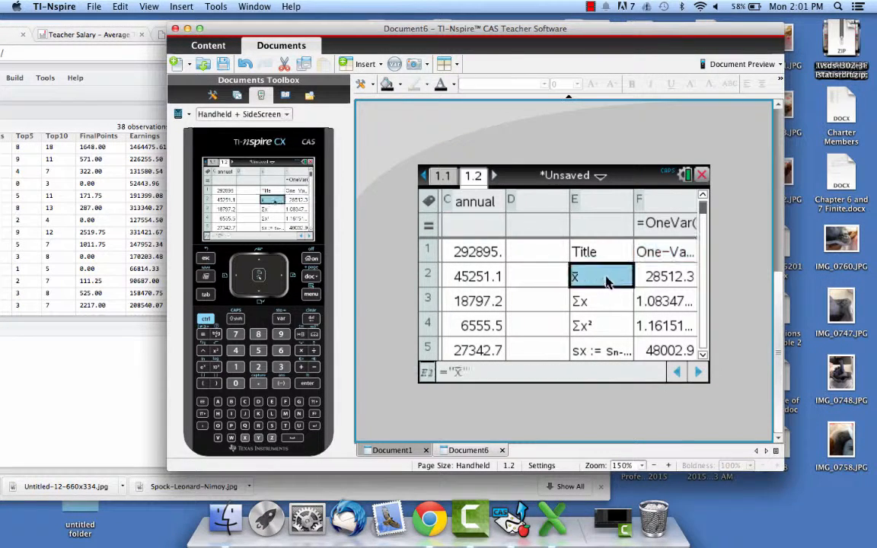
pyautogui.click(651, 277)
pyautogui.click(633, 325)
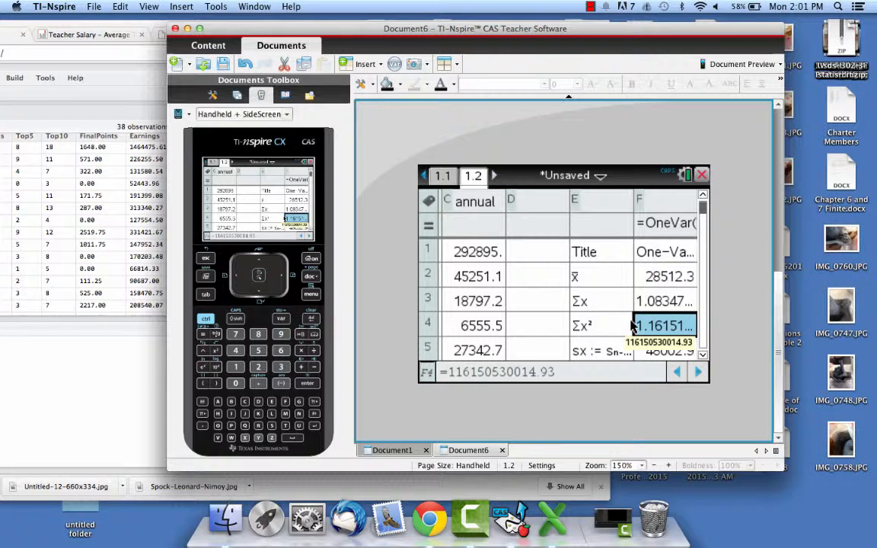
pyautogui.press('Up')
pyautogui.press('Up')
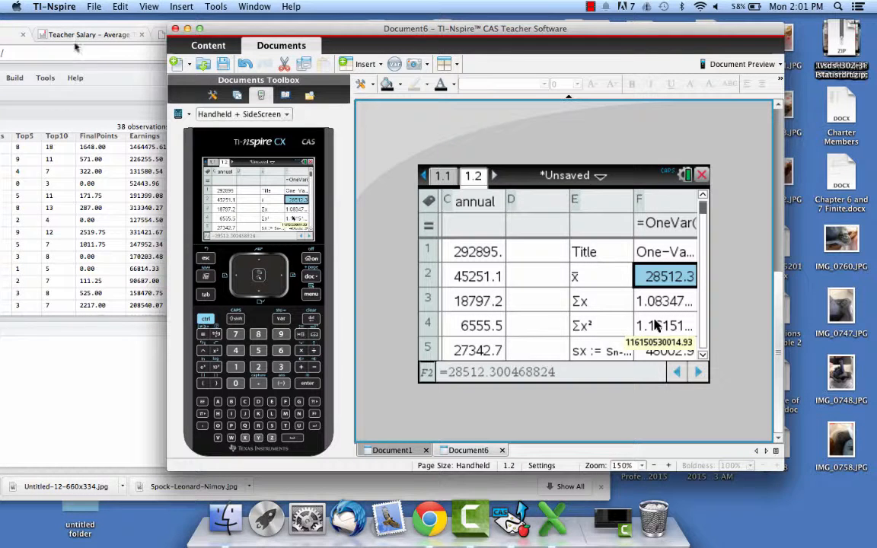
# Examine the sums and standard deviations in column F of the one-variable results.
pyautogui.press('Down')
pyautogui.press('Down')
pyautogui.press('Down')
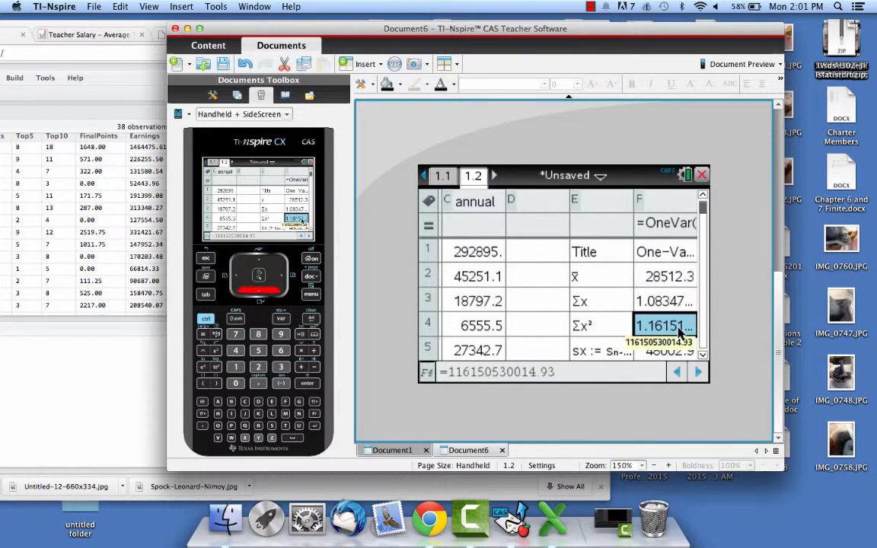
pyautogui.press('Down')
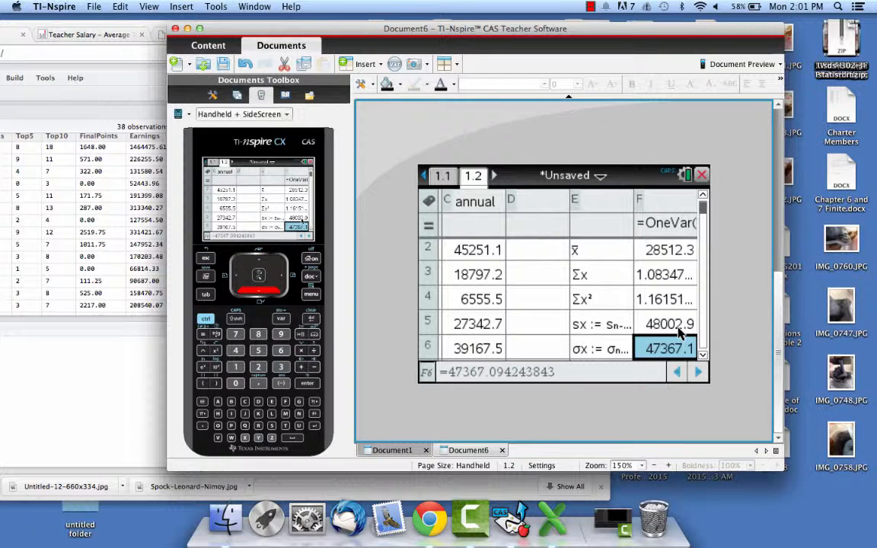
pyautogui.press('Up')
# Select cell G1 and start a t Test, accepting Data as the data input method.
pyautogui.press('Right')
pyautogui.press('Up')
pyautogui.press('Up')
pyautogui.press('Up')
pyautogui.press('Up')
pyautogui.press('Up')
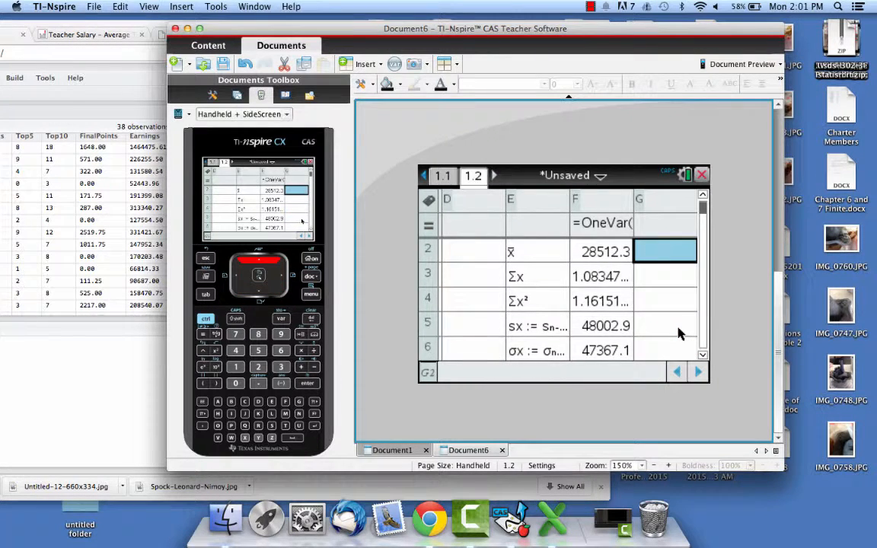
pyautogui.press('Right')
pyautogui.press('Left')
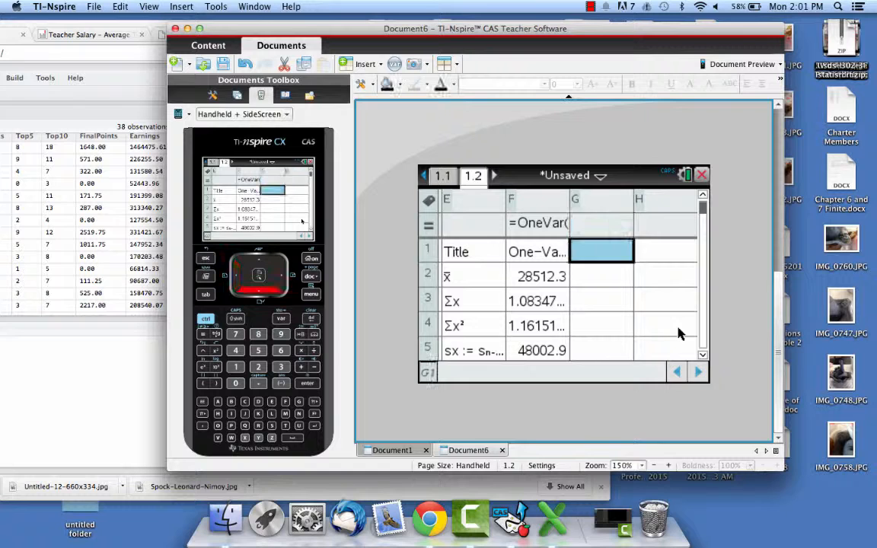
pyautogui.press('Down')
pyautogui.press('Down')
pyautogui.press('Up')
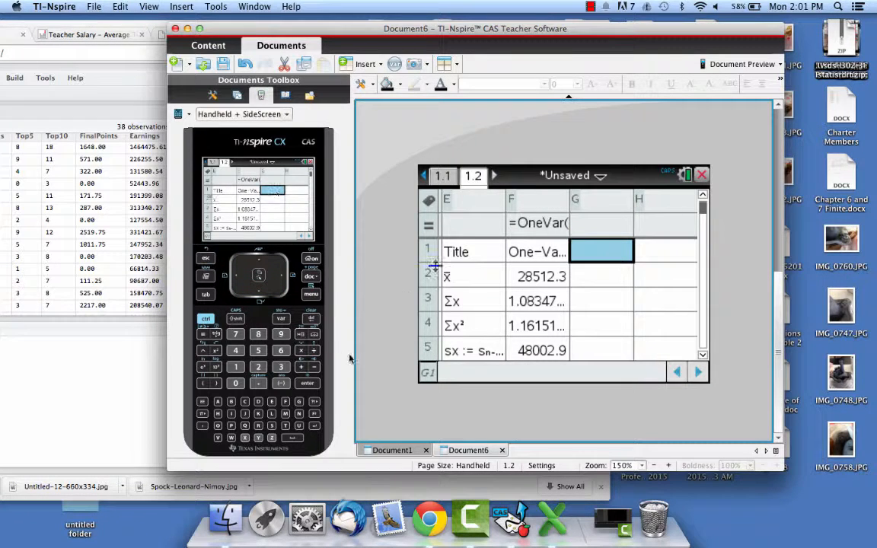
pyautogui.click(311, 296)
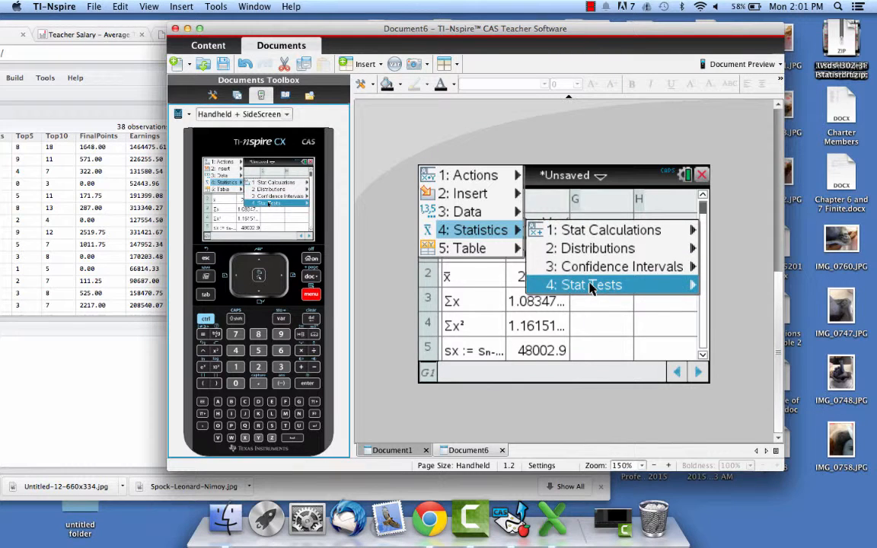
pyautogui.moveTo(590, 286)
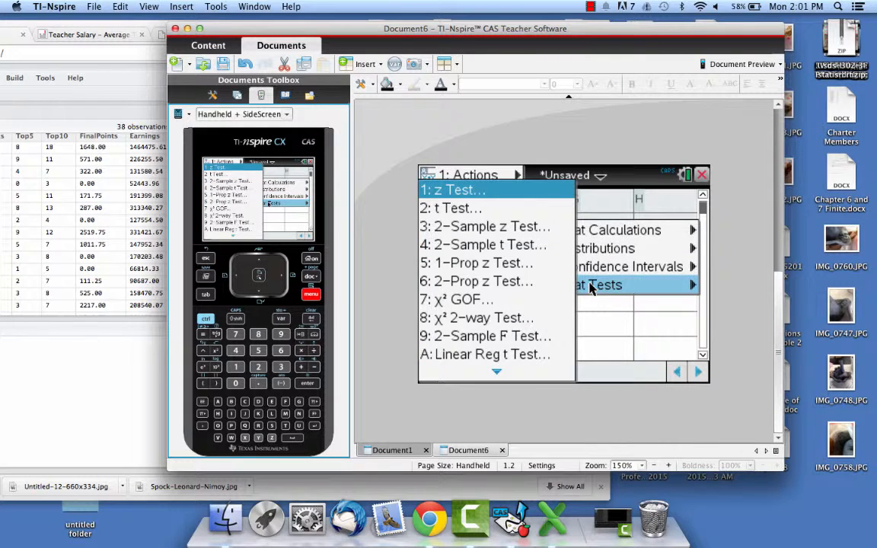
pyautogui.click(517, 209)
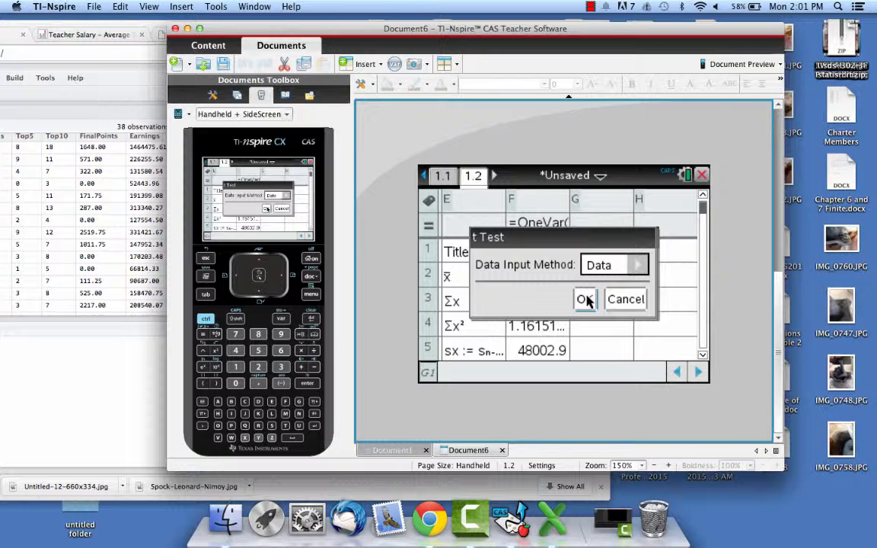
pyautogui.click(637, 263)
pyautogui.click(616, 285)
pyautogui.click(584, 300)
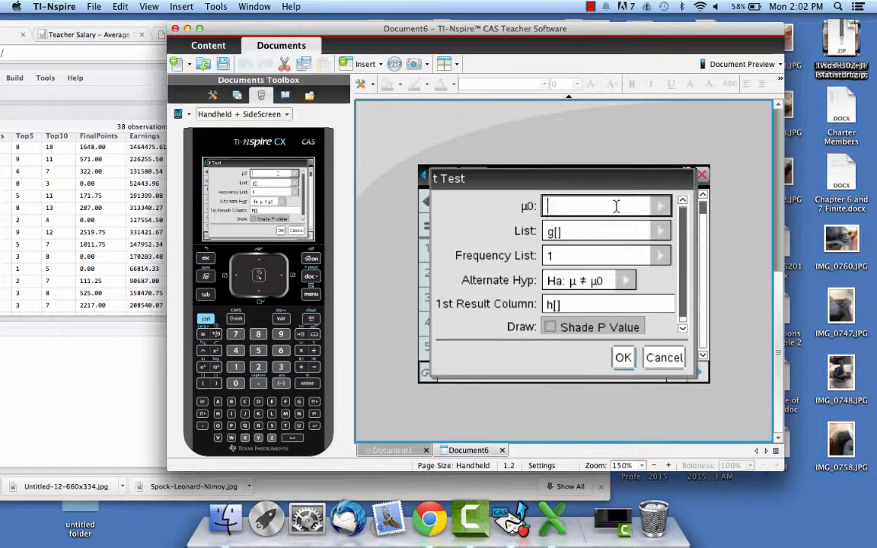
# Calculate the t Test with µ0 29000, list annual, frequency 1, alternate hypothesis µ ≠ µ0 and h[] as the first result column.
pyautogui.write('29000')
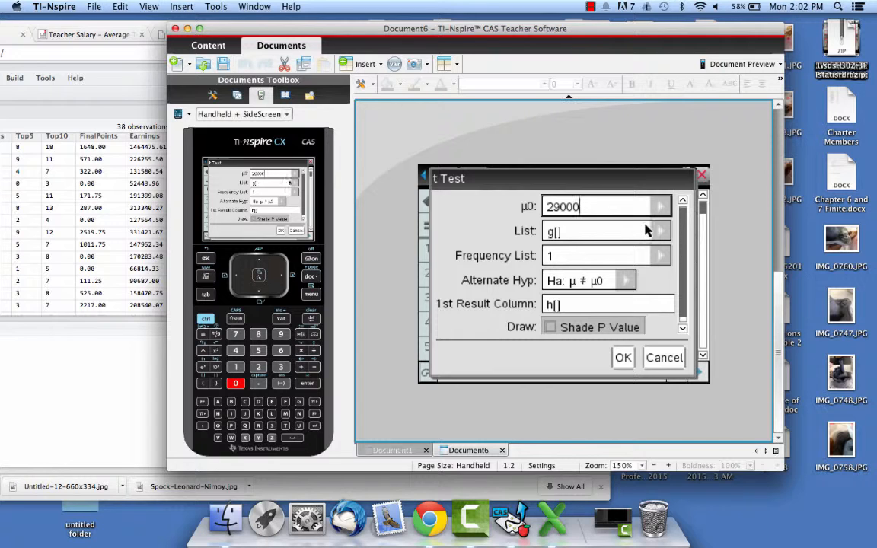
pyautogui.click(634, 233)
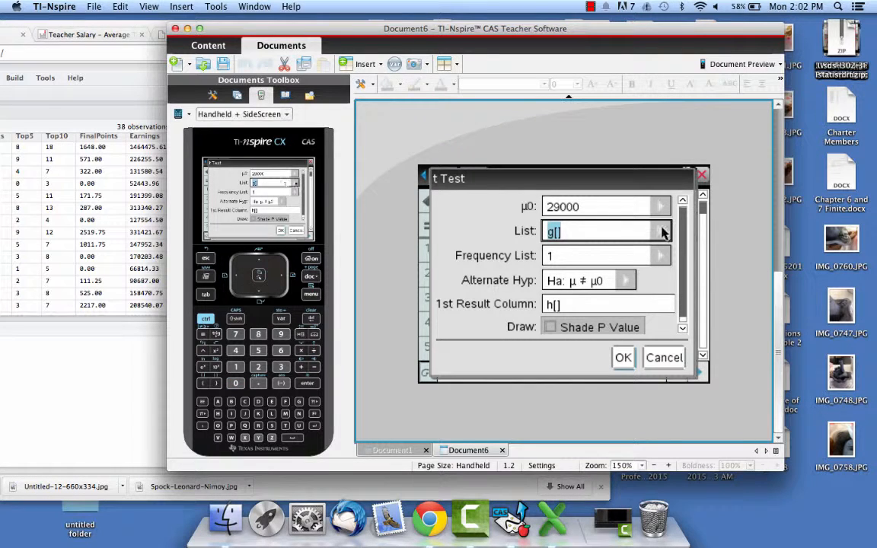
pyautogui.click(664, 232)
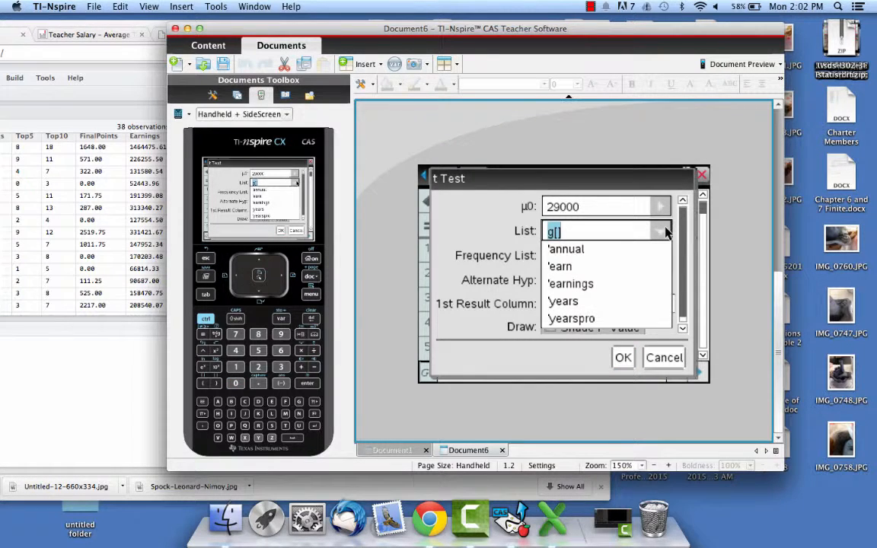
pyautogui.click(567, 249)
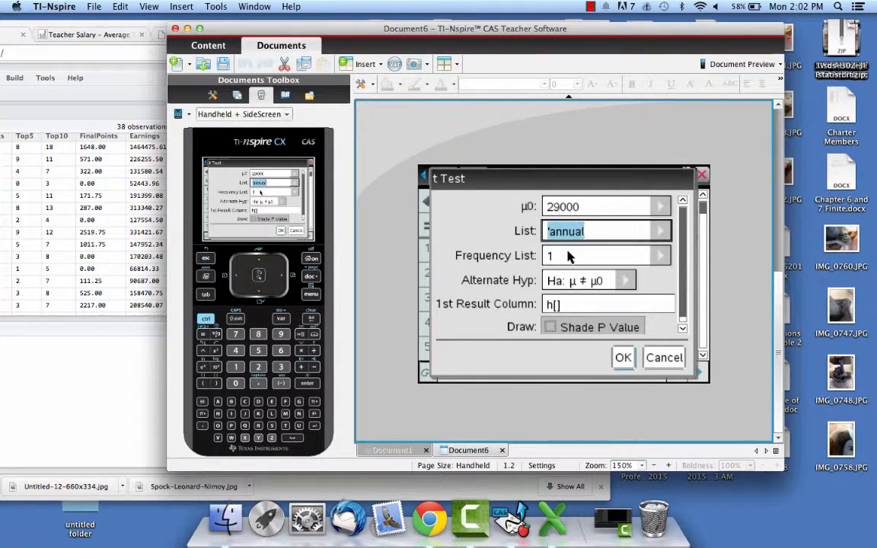
pyautogui.click(624, 281)
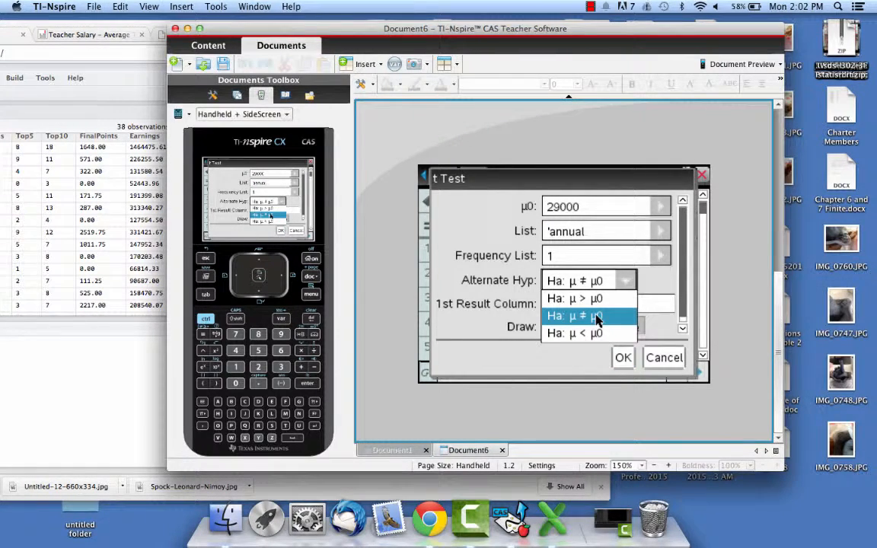
pyautogui.click(598, 316)
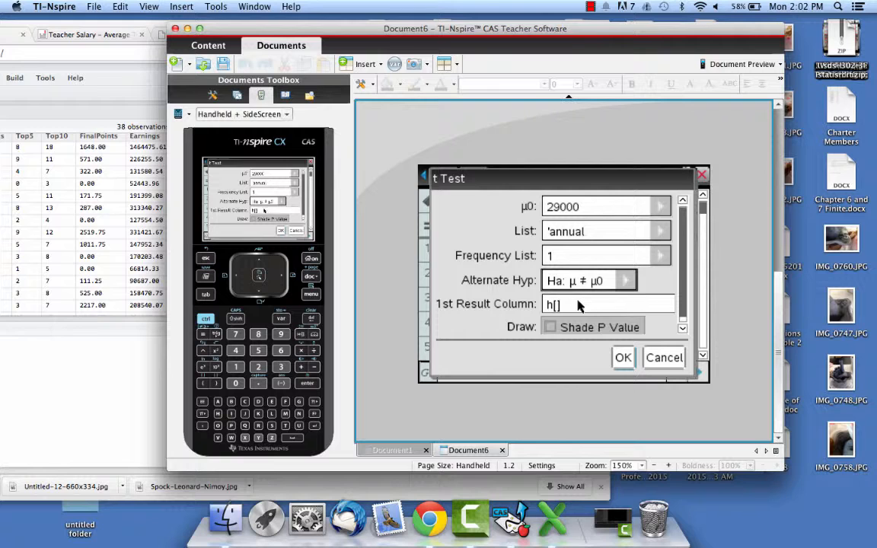
pyautogui.click(574, 306)
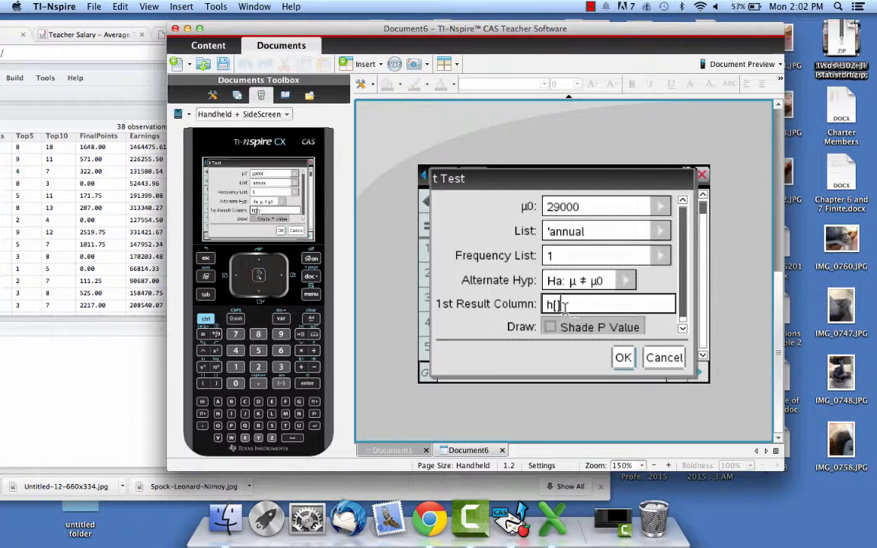
pyautogui.click(623, 358)
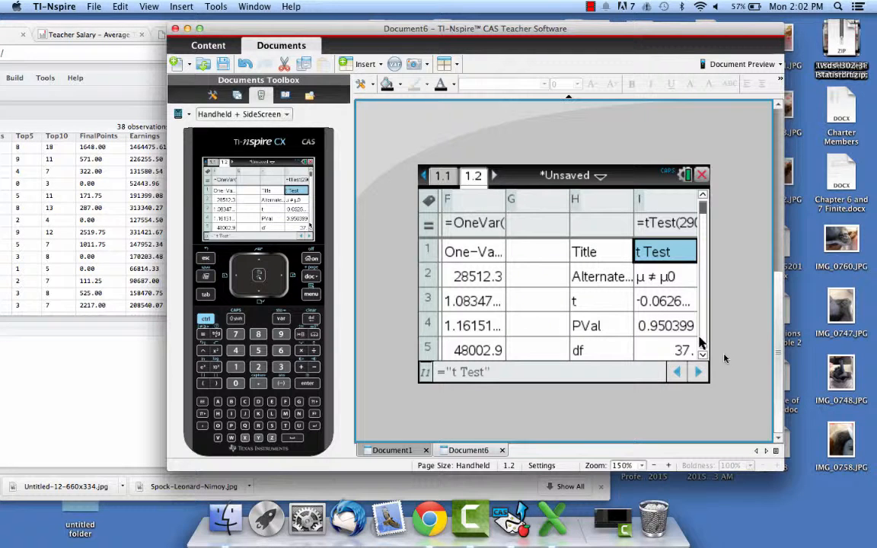
# Examine the t statistic, P value and degrees of freedom of the t Test in column I.
pyautogui.press('Down')
pyautogui.press('Down')
pyautogui.press('Right')
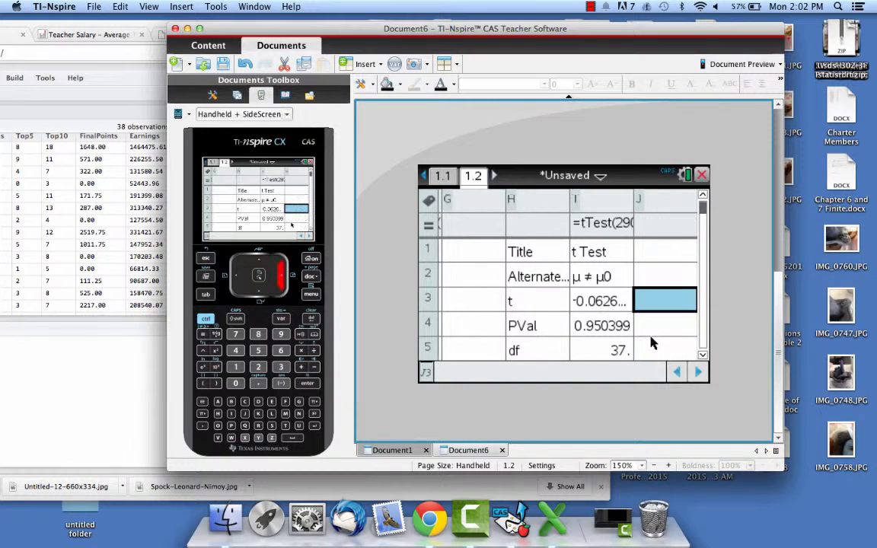
pyautogui.press('Left')
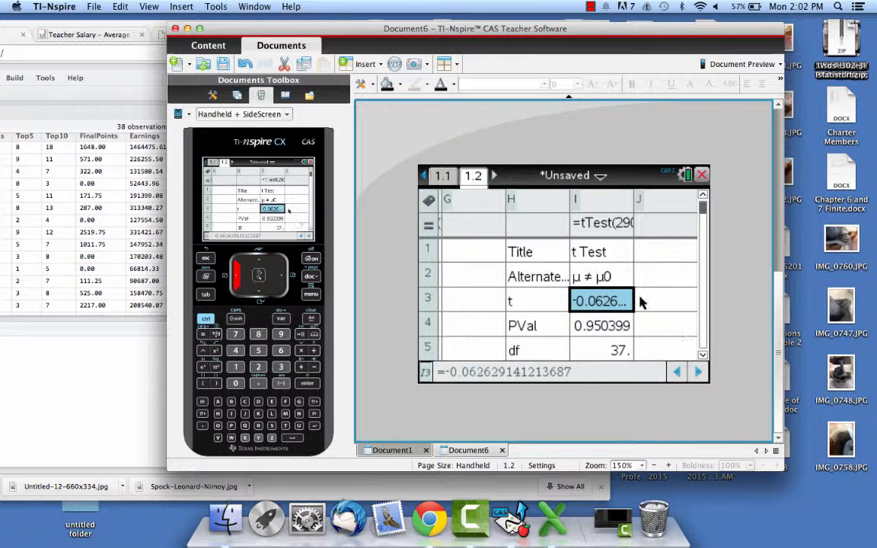
pyautogui.press('Down')
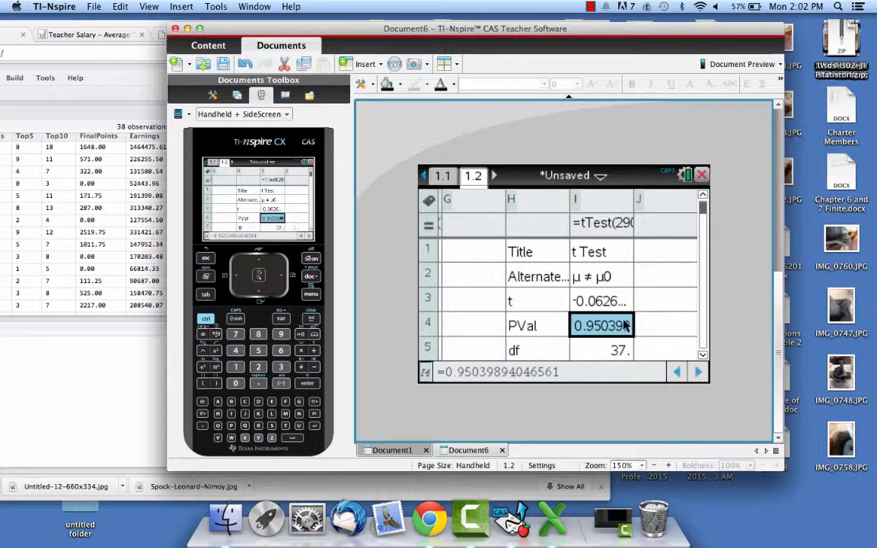
pyautogui.click(594, 351)
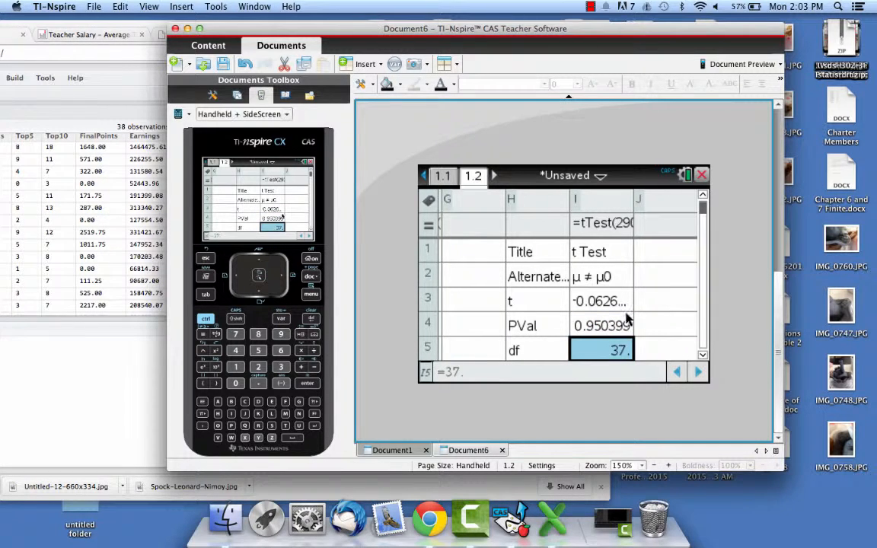
# Start another t Test from cell J1 with Data input, check Chrome's Teacher Salary page and return to TI-Nspire.
pyautogui.click(659, 257)
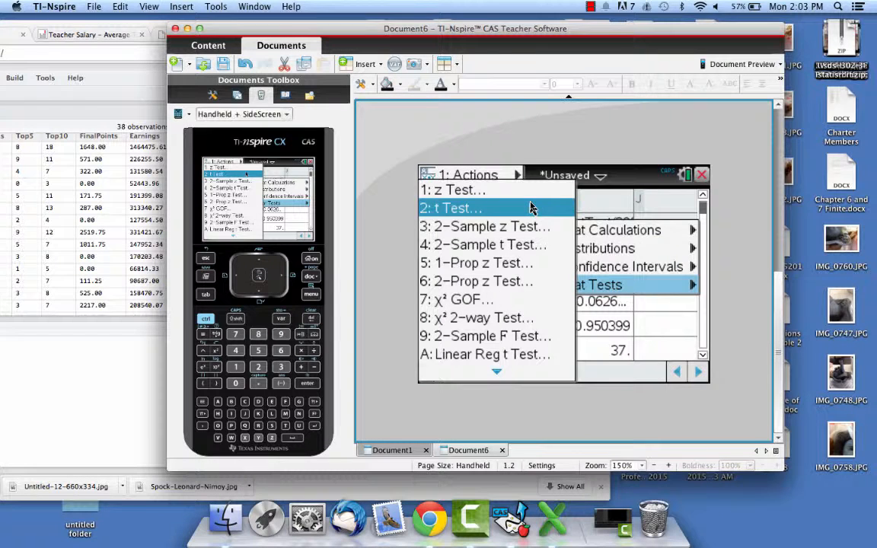
pyautogui.click(531, 204)
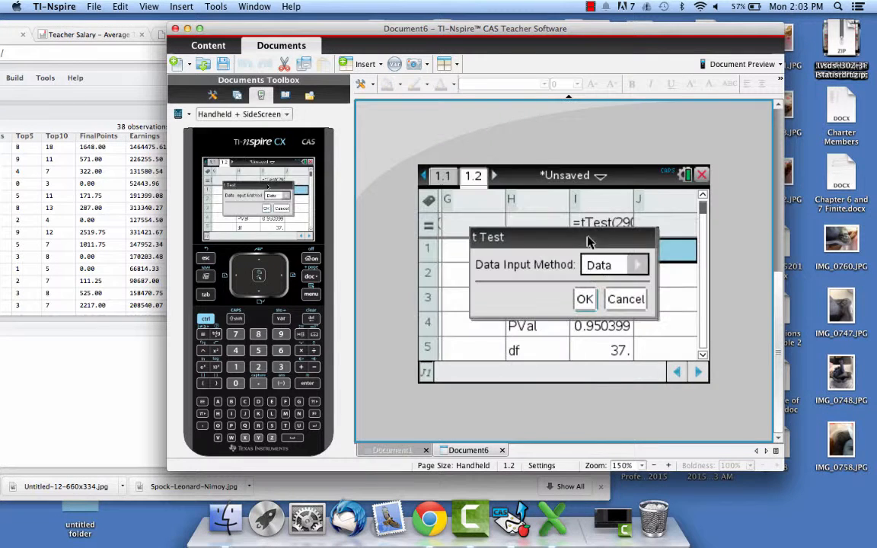
pyautogui.click(584, 298)
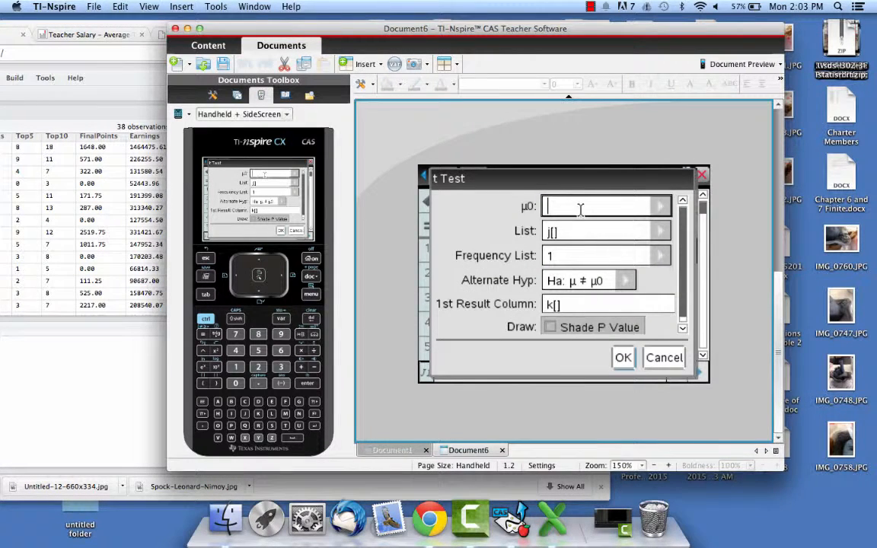
pyautogui.click(92, 38)
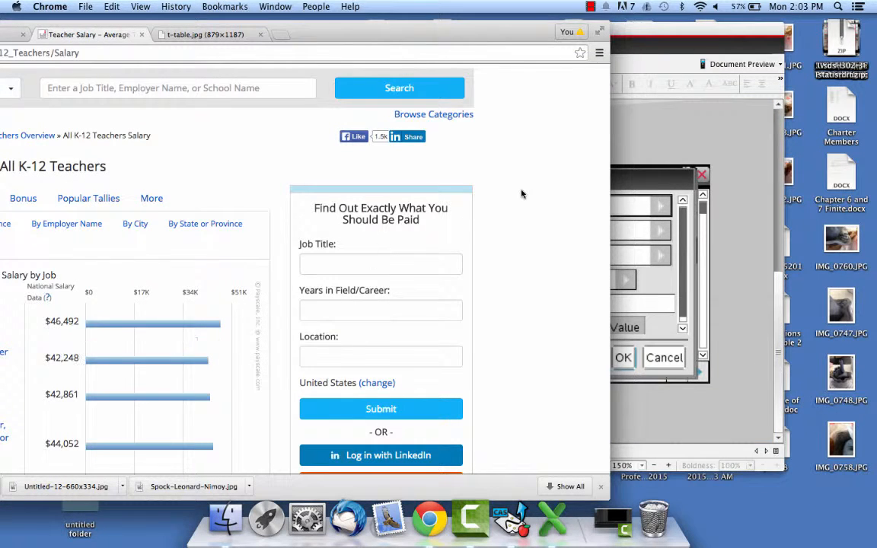
pyautogui.click(681, 132)
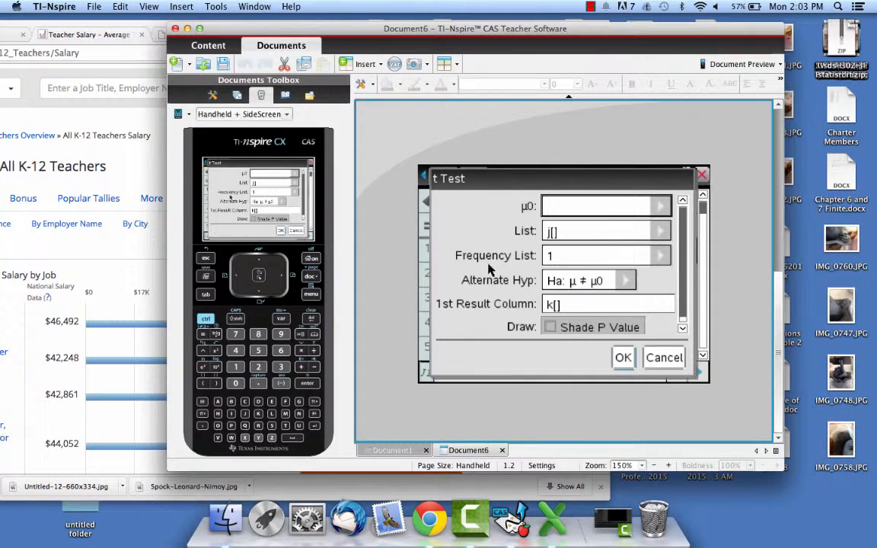
# Try to calculate the t Test with µ0 46492, list j[], alternate hypothesis µ ≠ µ0, first result column k[] and Shade P Value enabled.
pyautogui.write('46')
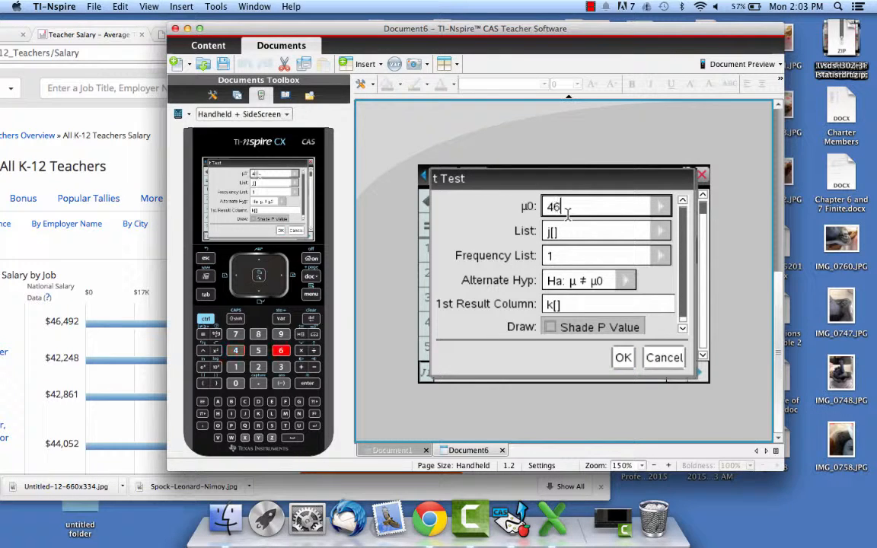
pyautogui.write('492')
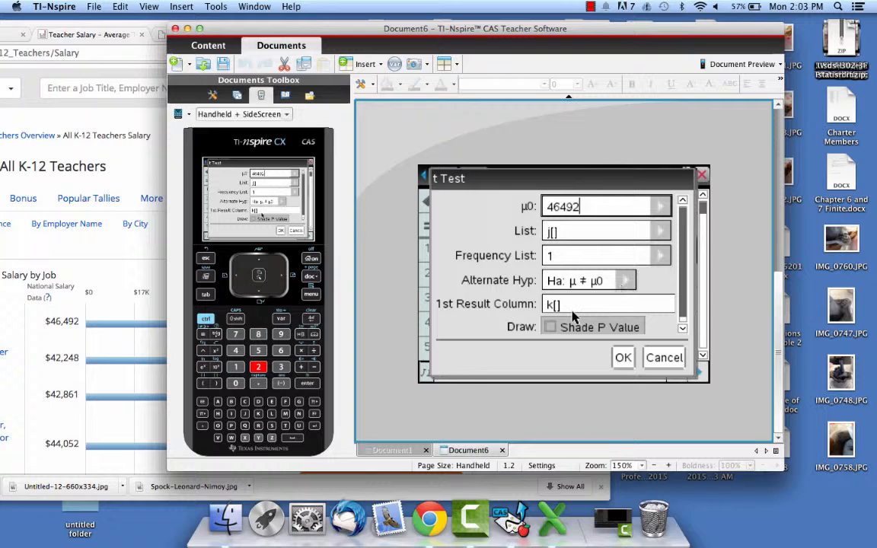
pyautogui.click(549, 327)
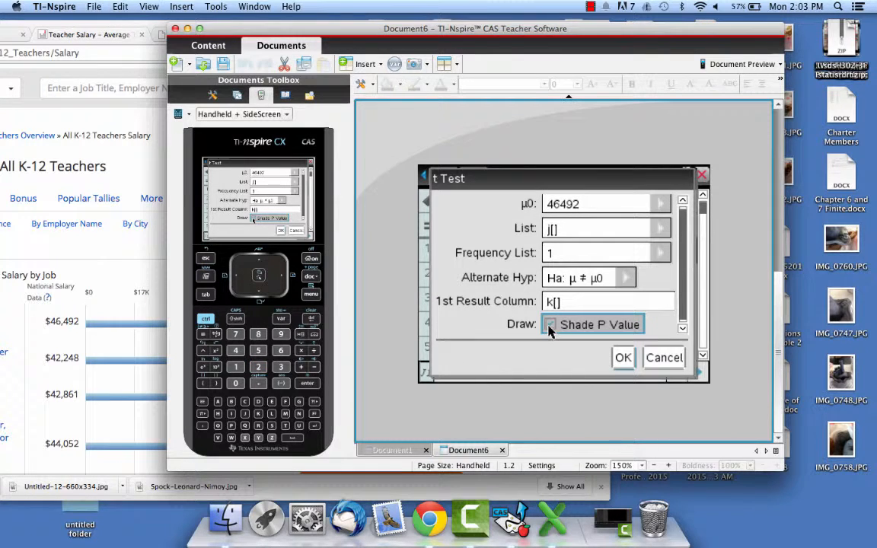
pyautogui.click(624, 360)
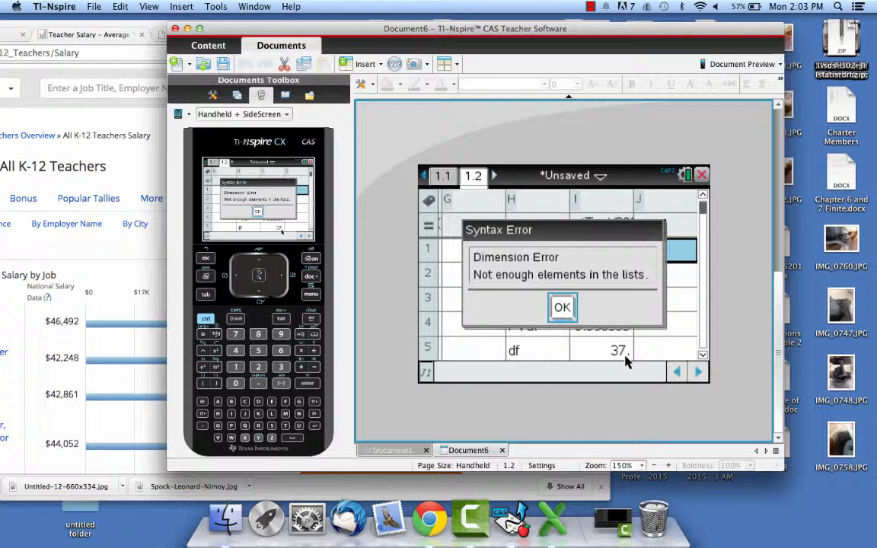
pyautogui.click(562, 313)
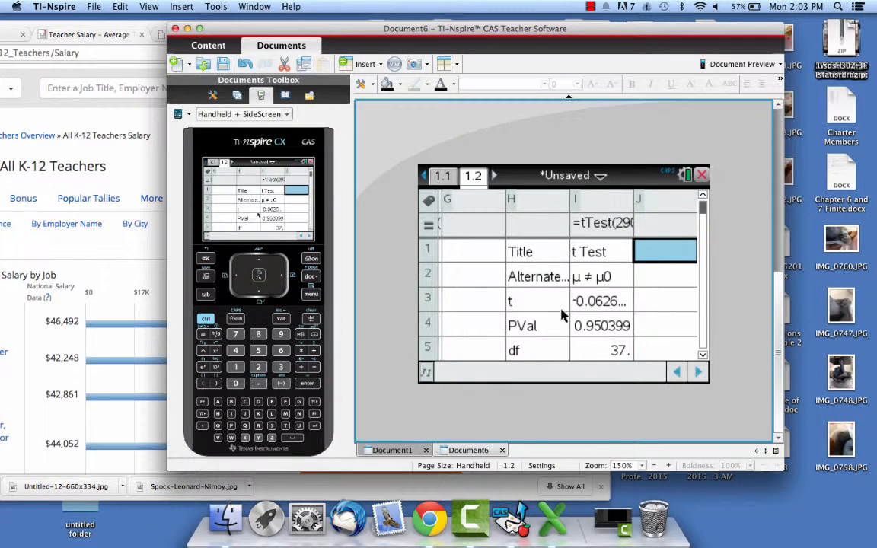
pyautogui.press('Up')
pyautogui.press('Up')
pyautogui.press('Up')
pyautogui.click(648, 259)
pyautogui.press('Up')
pyautogui.press('Up')
pyautogui.press('Up')
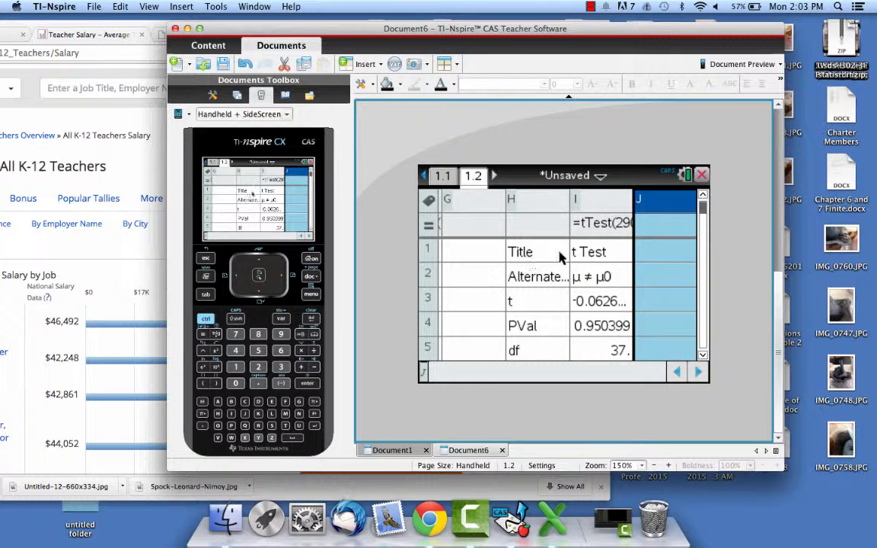
pyautogui.click(660, 249)
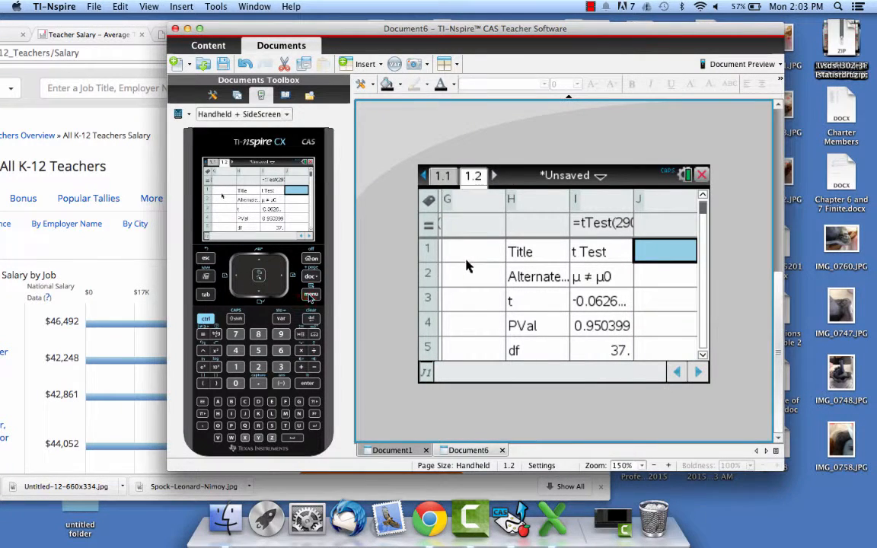
pyautogui.press('super+m')
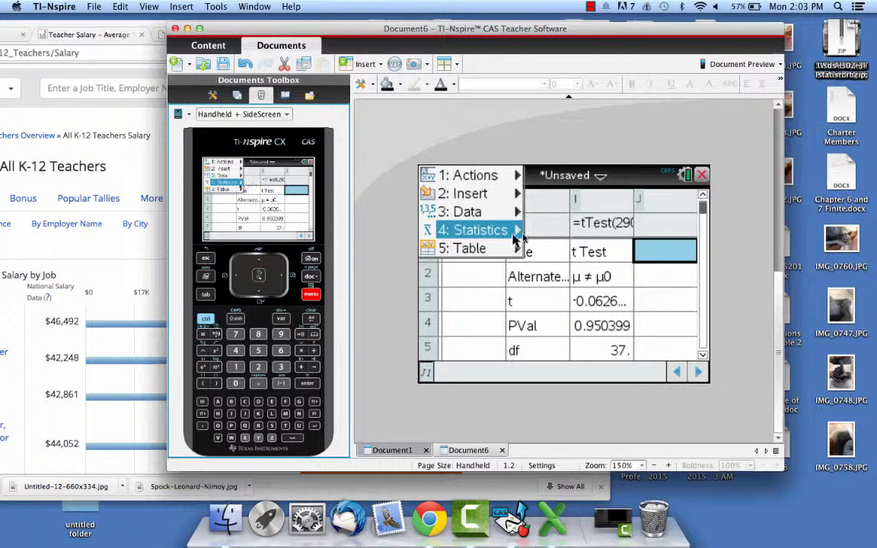
pyautogui.press('Right')
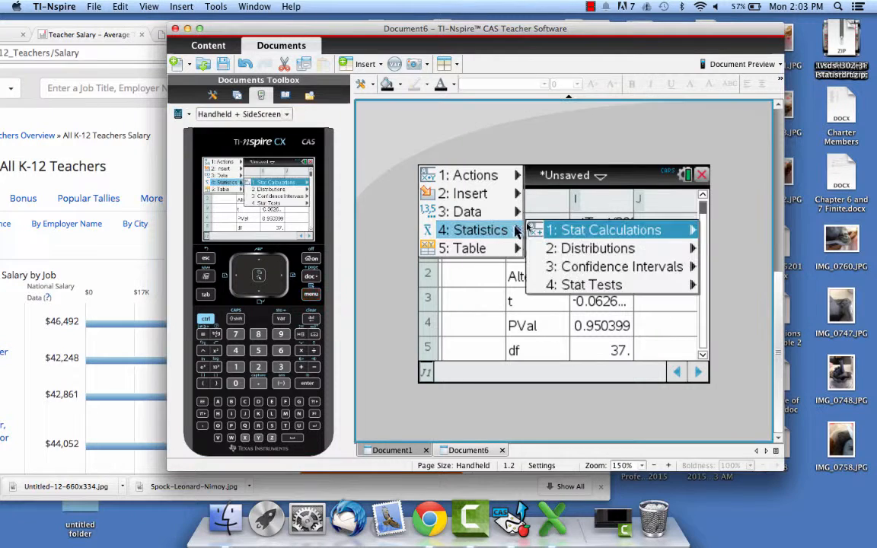
pyautogui.click(568, 286)
pyautogui.click(570, 266)
pyautogui.click(657, 360)
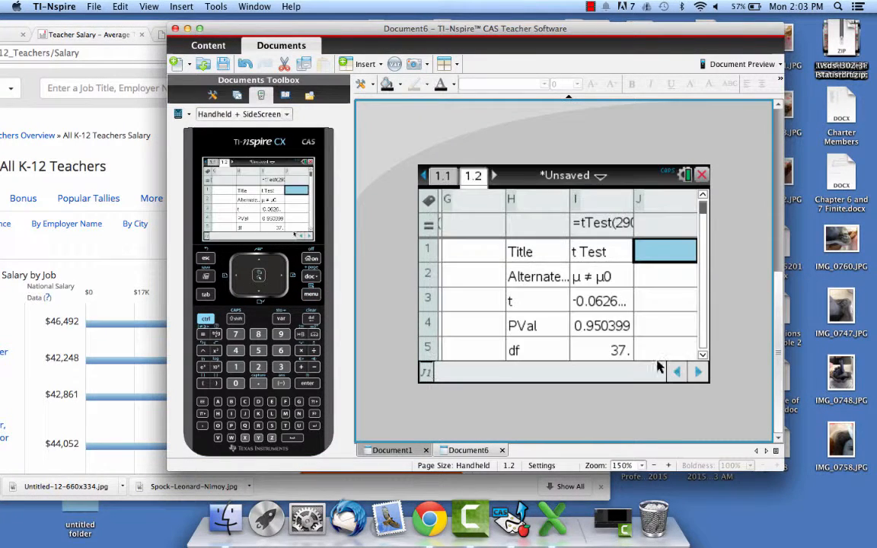
# Start a new t Test from cell J1 using Data input.
pyautogui.click(315, 296)
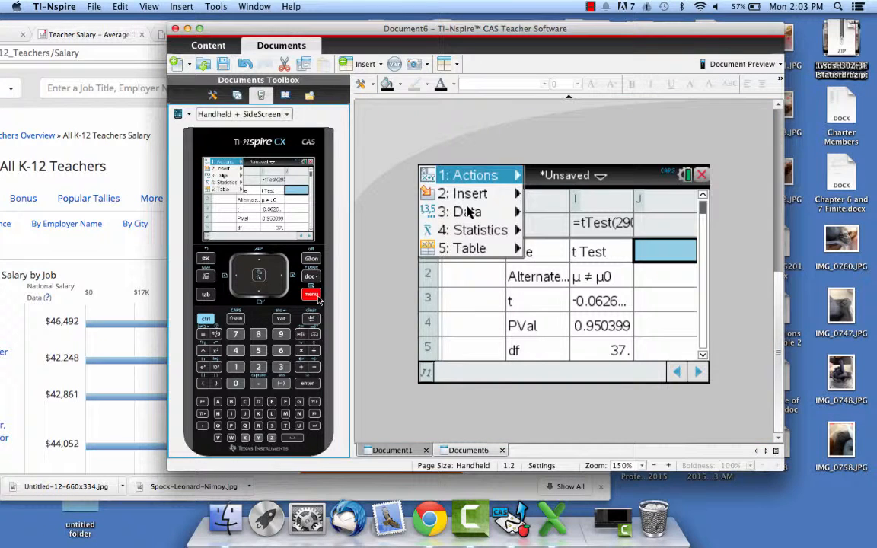
pyautogui.click(507, 235)
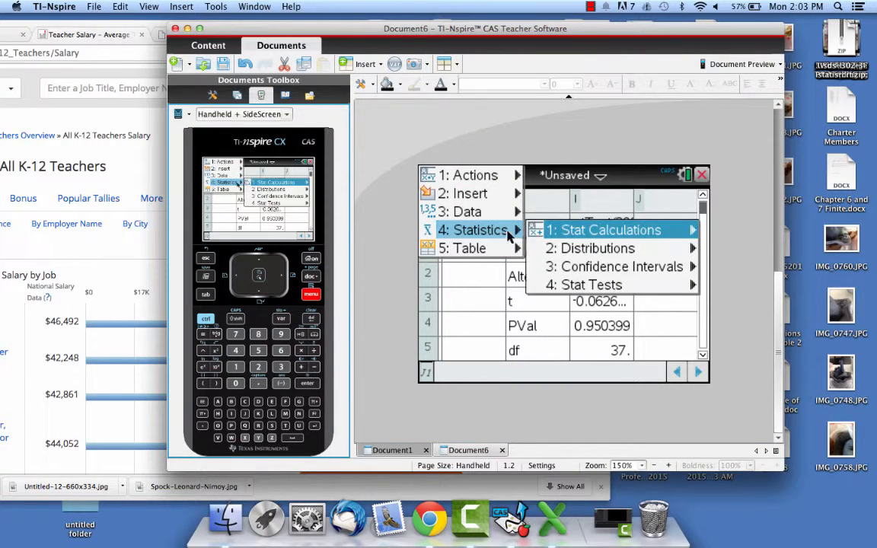
pyautogui.click(565, 286)
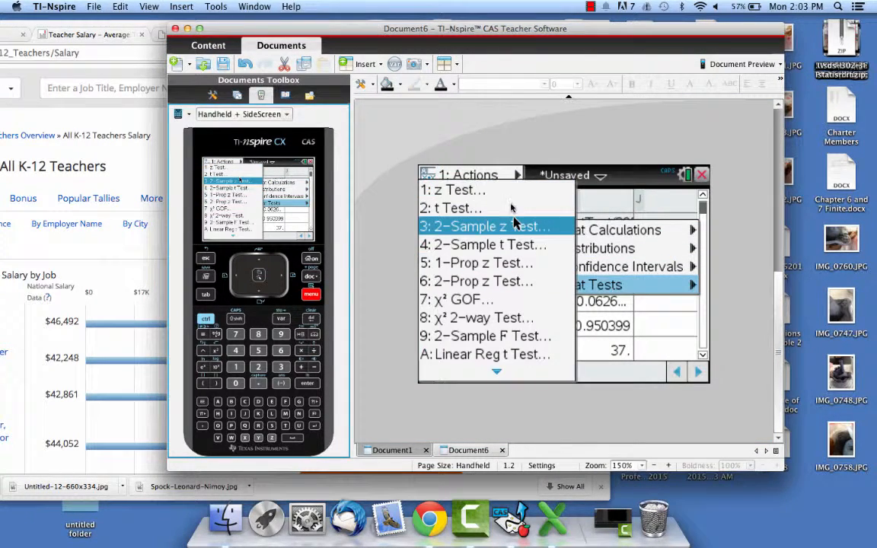
pyautogui.click(511, 208)
pyautogui.click(585, 299)
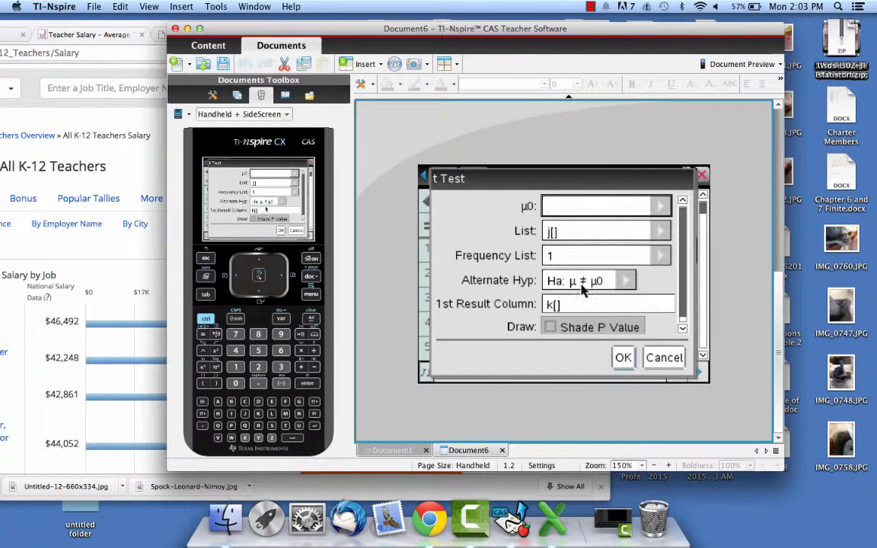
# Calculate the t Test with µ0 46492, list annual, frequency 1, alternate hypothesis µ ≠ µ0, first result column k[] and Shade P Value enabled.
pyautogui.click(559, 238)
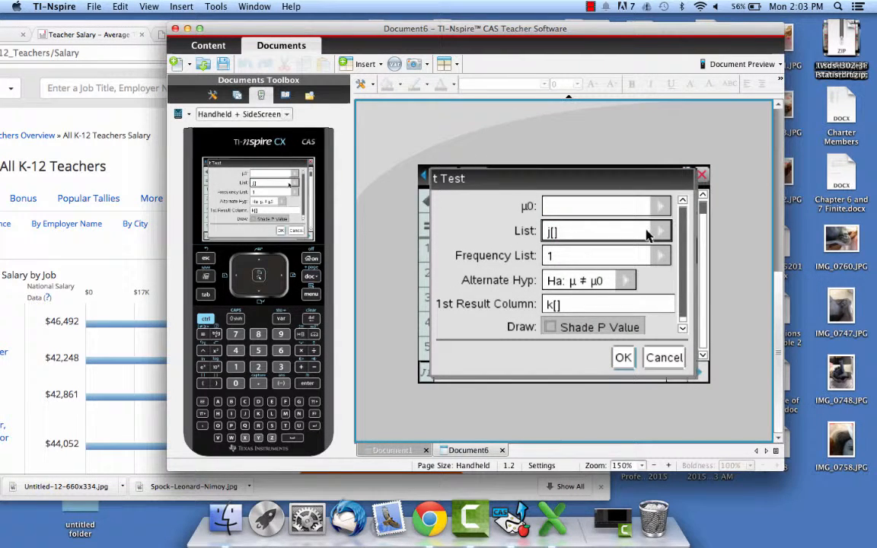
pyautogui.click(623, 211)
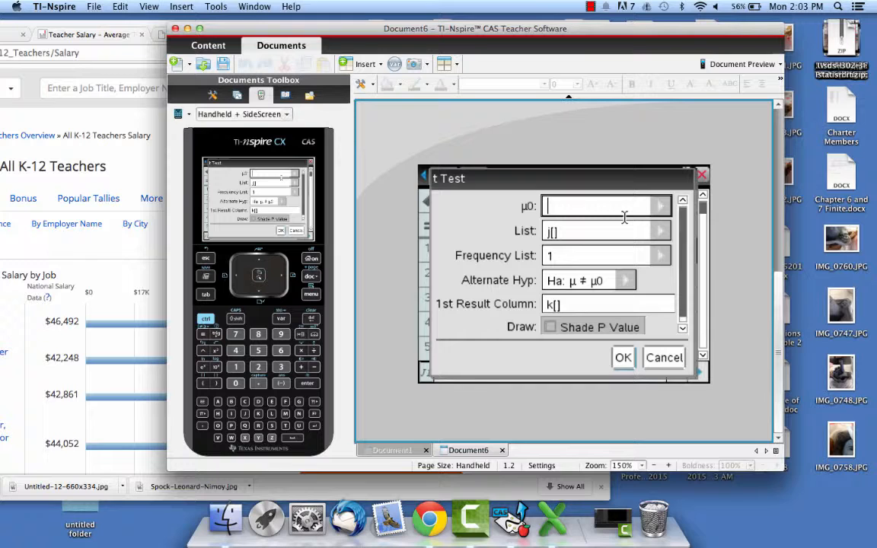
pyautogui.write('4649')
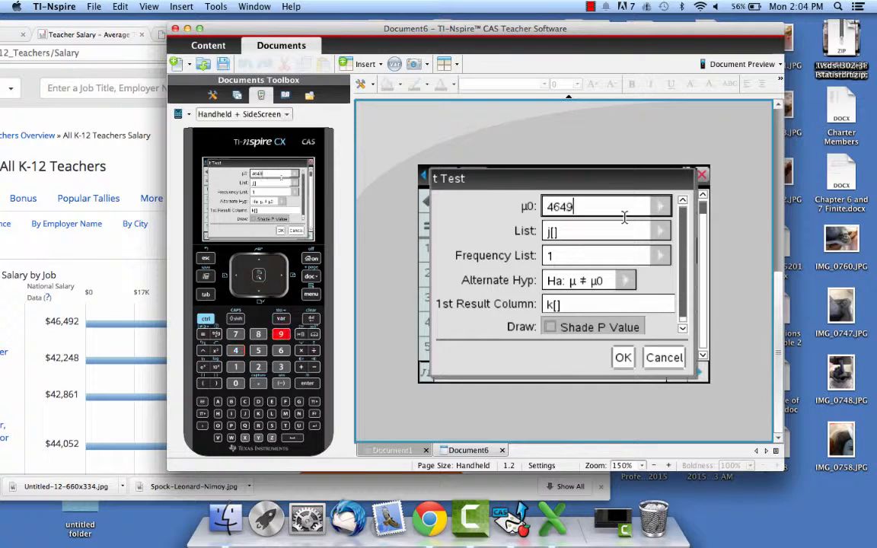
pyautogui.write('2')
pyautogui.click(625, 230)
pyautogui.click(659, 232)
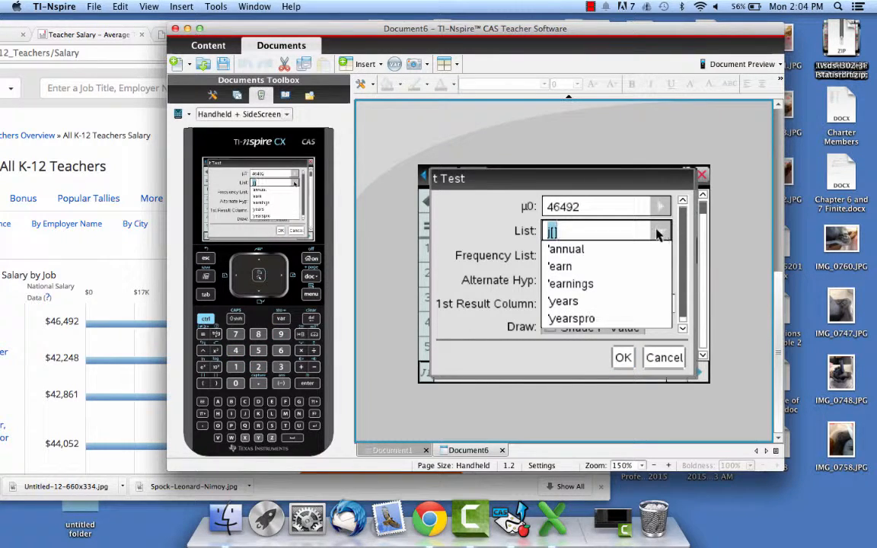
pyautogui.click(571, 250)
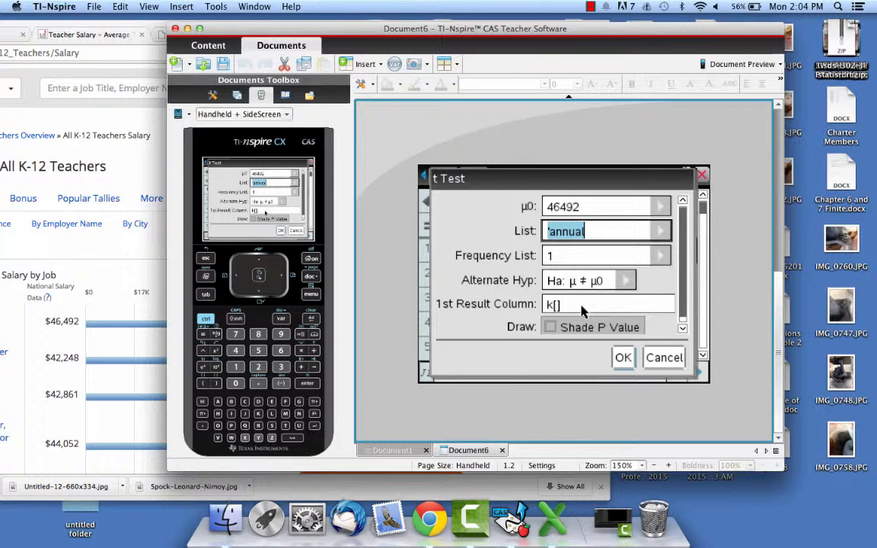
pyautogui.click(549, 326)
pyautogui.click(622, 358)
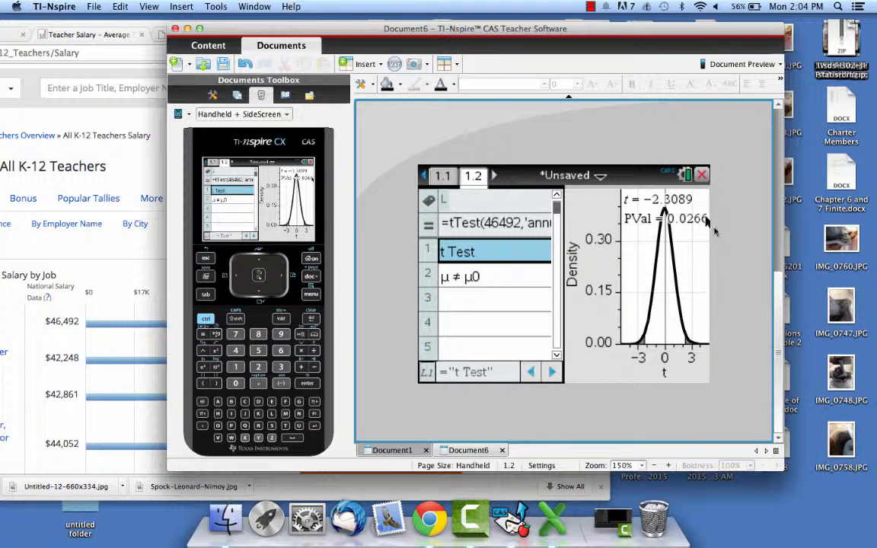
# Switch to Chrome's t-table page, move its window fully into view and examine the critical values by tail probability and degrees of freedom.
pyautogui.moveTo(500, 34); pyautogui.dragTo(545, 92)
pyautogui.click(171, 34)
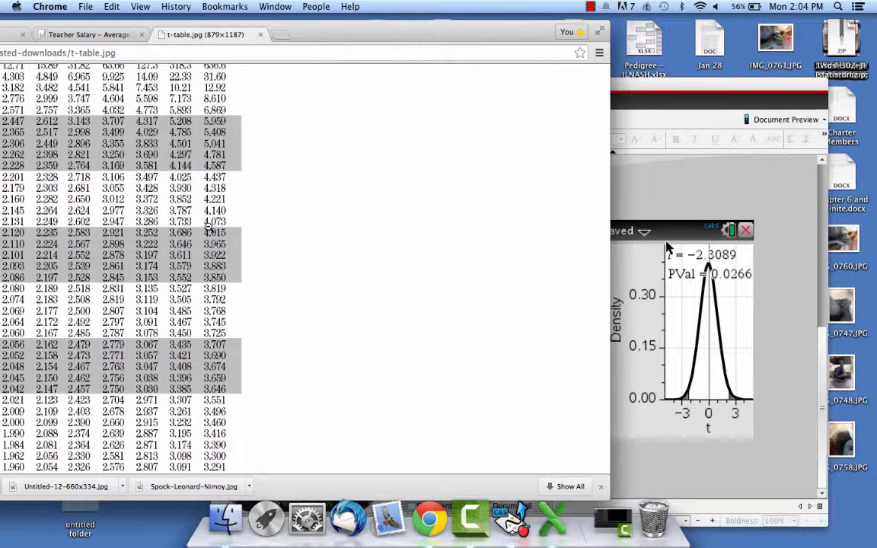
pyautogui.scroll(5, 207, 226)
pyautogui.moveTo(401, 33); pyautogui.dragTo(405, 33)
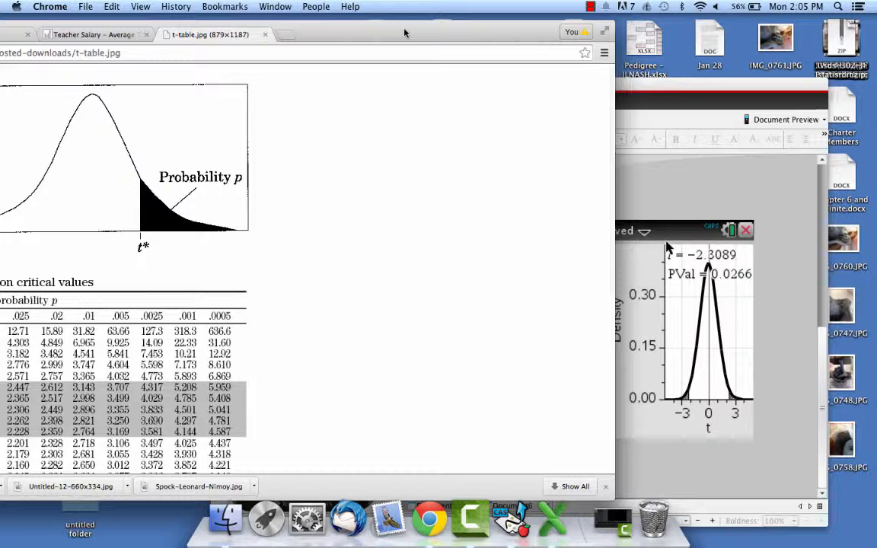
pyautogui.moveTo(405, 33); pyautogui.dragTo(540, 26)
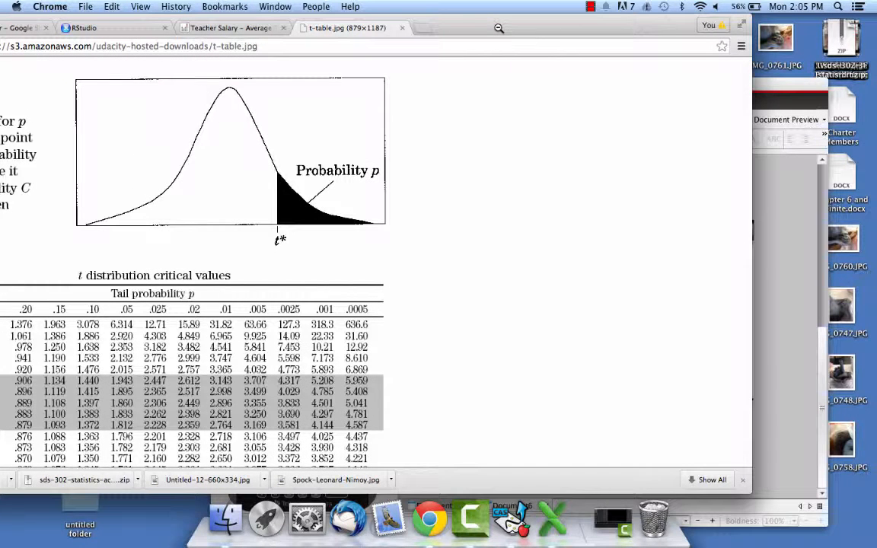
pyautogui.moveTo(499, 27); pyautogui.dragTo(643, 27)
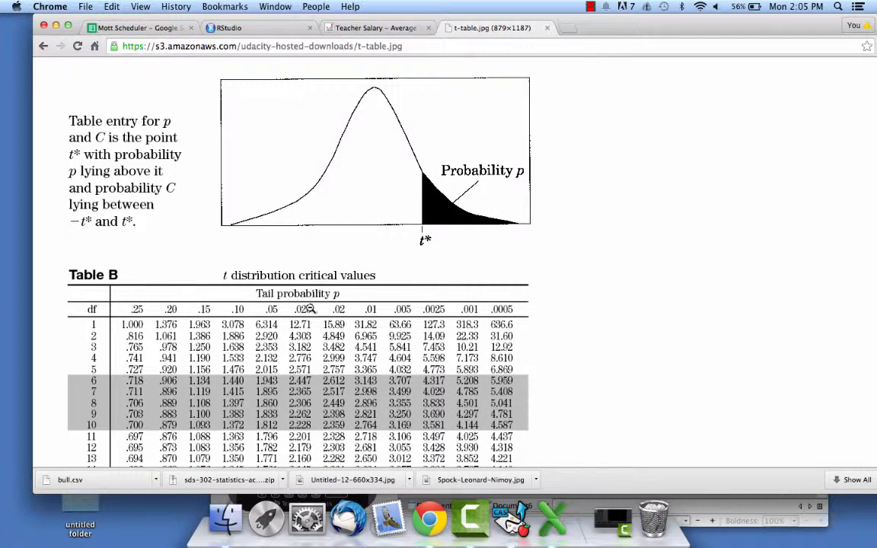
pyautogui.scroll(-6, 304, 414)
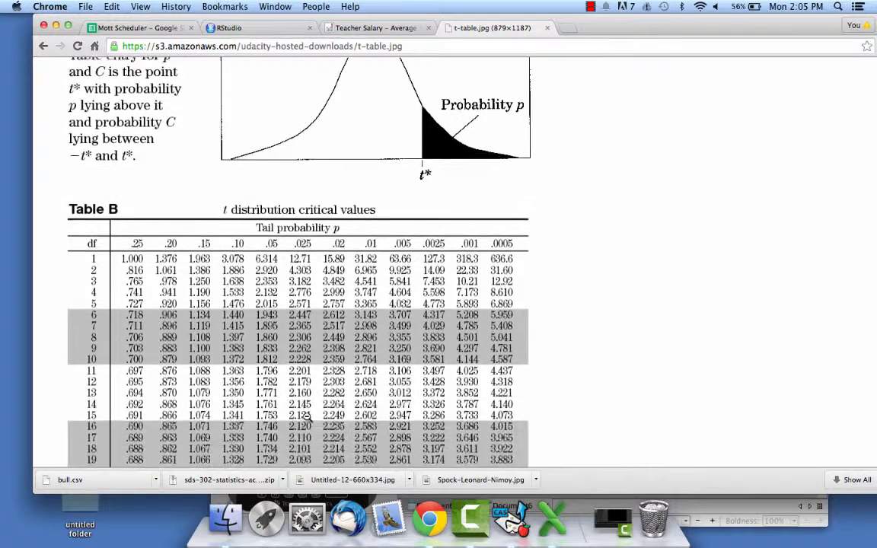
pyautogui.scroll(-3, 305, 415)
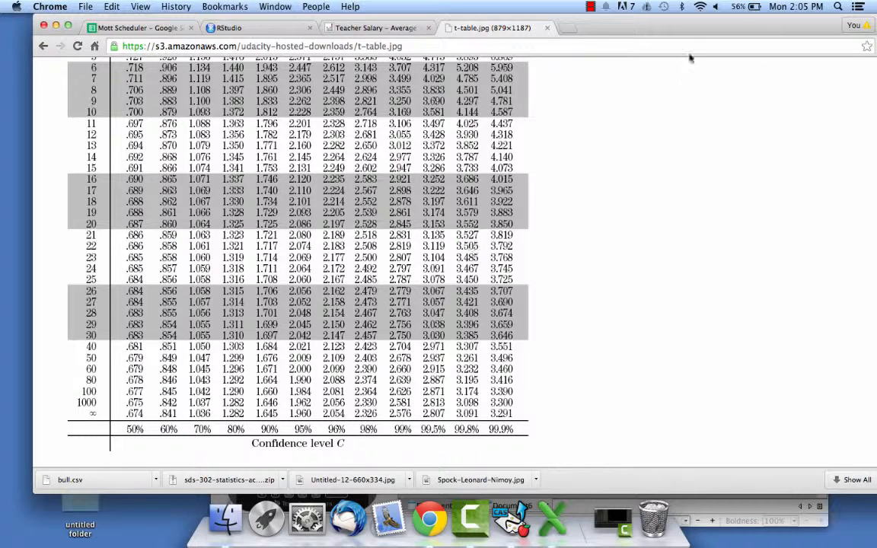
# Compare the t statistic and P value on the TI-Nspire graph with Chrome's t-table, ending back in TI-Nspire.
pyautogui.click(734, 506)
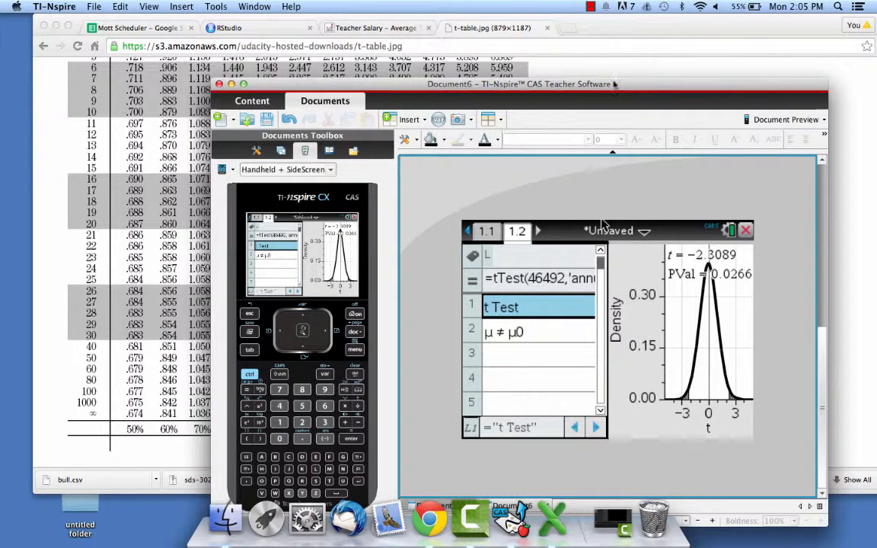
pyautogui.click(532, 60)
pyautogui.scroll(5, 426, 114)
pyautogui.scroll(2, 469, 124)
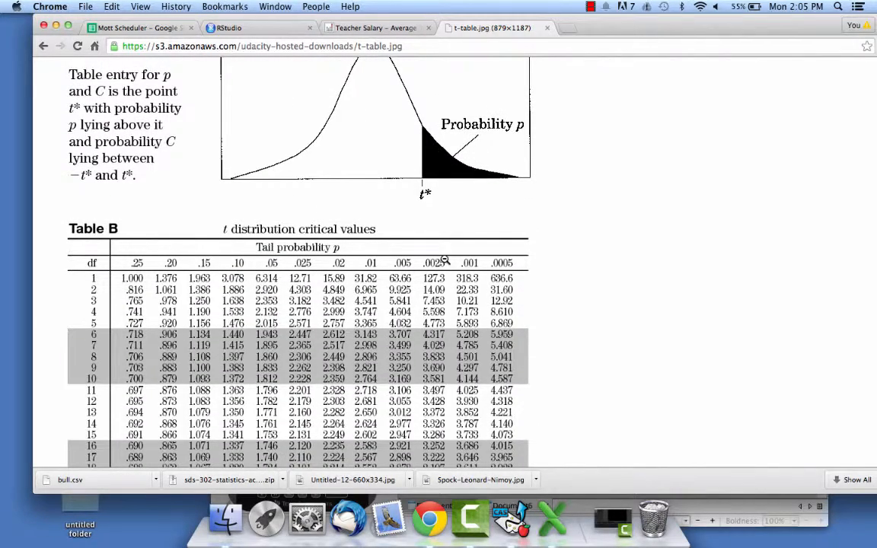
pyautogui.scroll(-7, 444, 261)
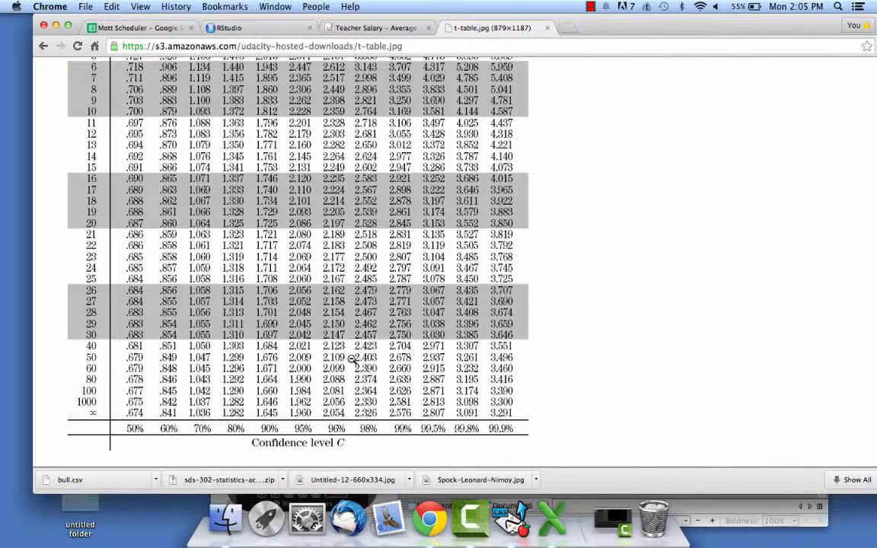
pyautogui.click(756, 506)
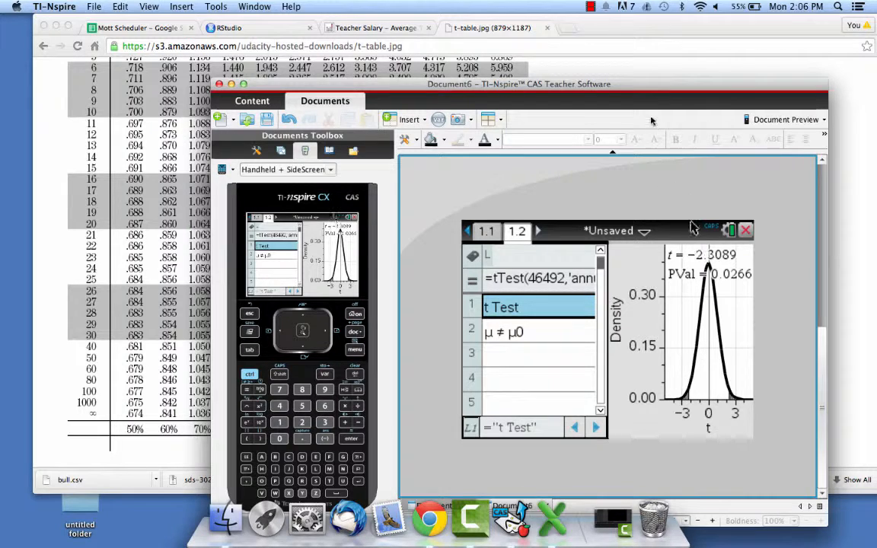
# Examine the t Test results in column L through row 8, including the sample mean, standard deviation and sample size.
pyautogui.moveTo(577, 85); pyautogui.dragTo(628, 42)
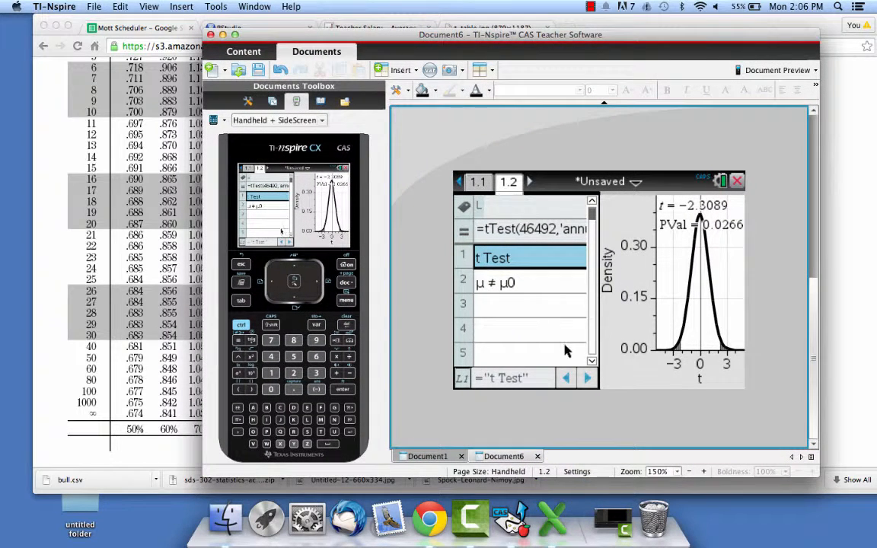
pyautogui.scroll(-2, 541, 341)
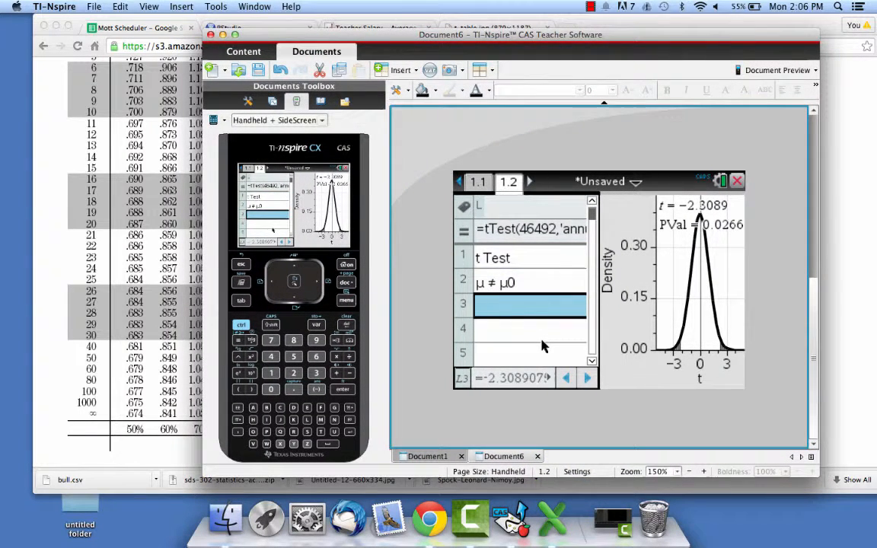
pyautogui.scroll(1, 541, 341)
pyautogui.hscroll(1, 541, 341)
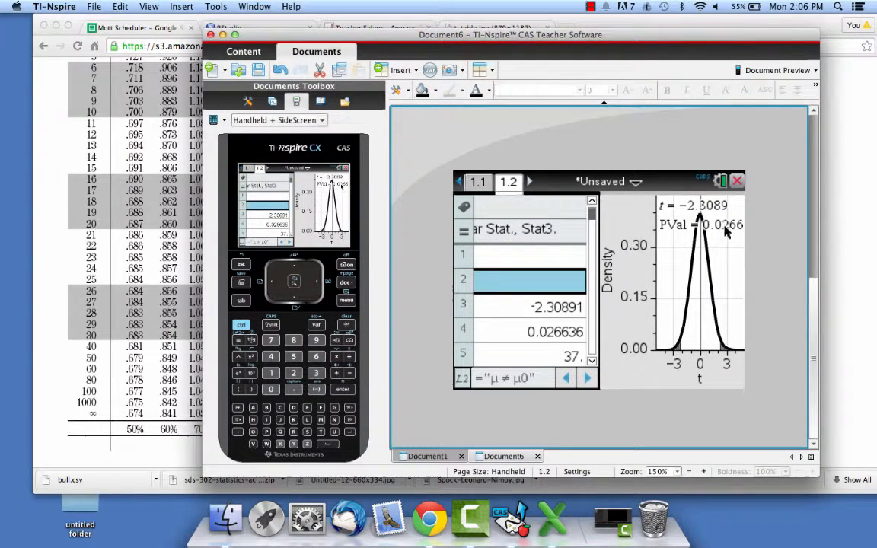
pyautogui.click(591, 361)
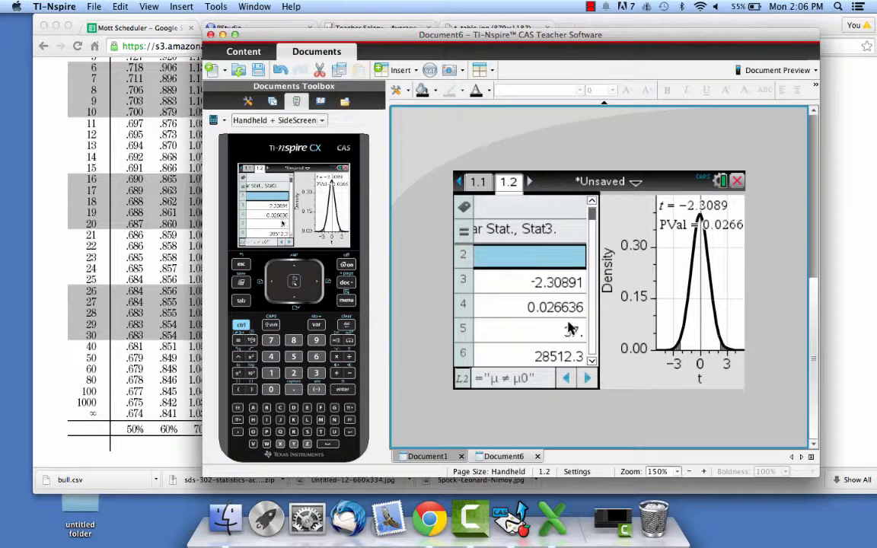
pyautogui.click(591, 360)
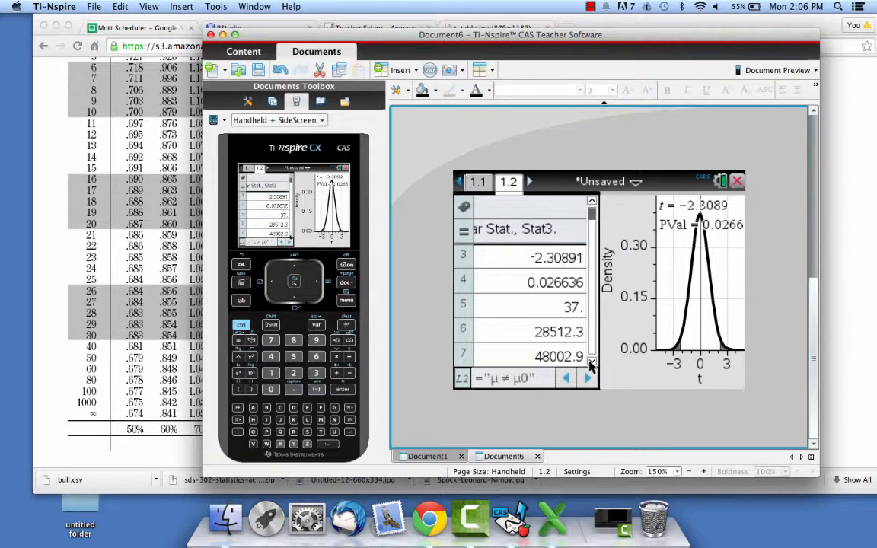
pyautogui.click(591, 361)
pyautogui.click(504, 336)
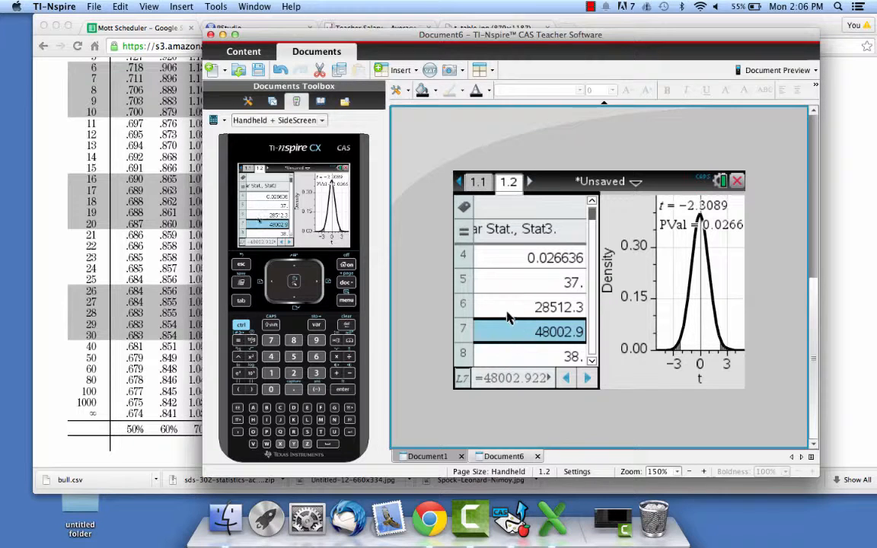
pyautogui.click(513, 311)
pyautogui.click(509, 331)
pyautogui.click(519, 359)
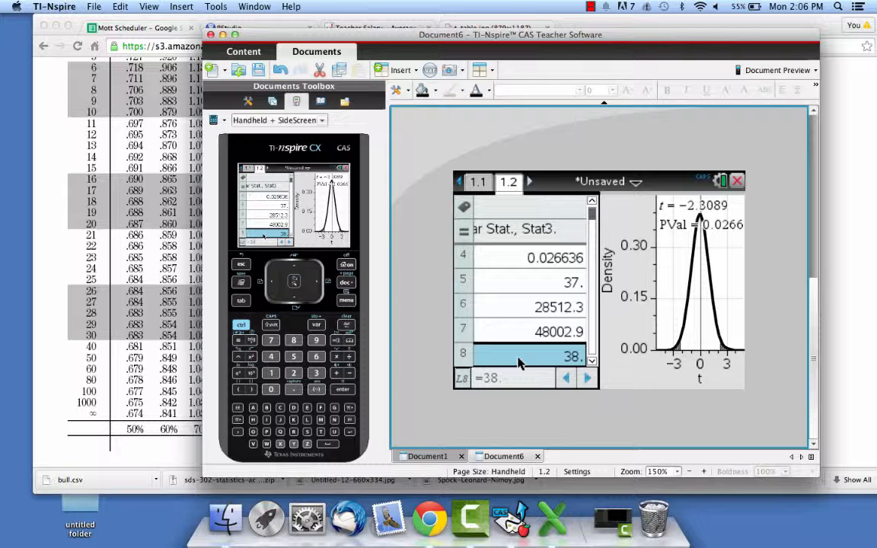
# Review the degrees of freedom, P value and t statistic in column L again.
pyautogui.click(529, 283)
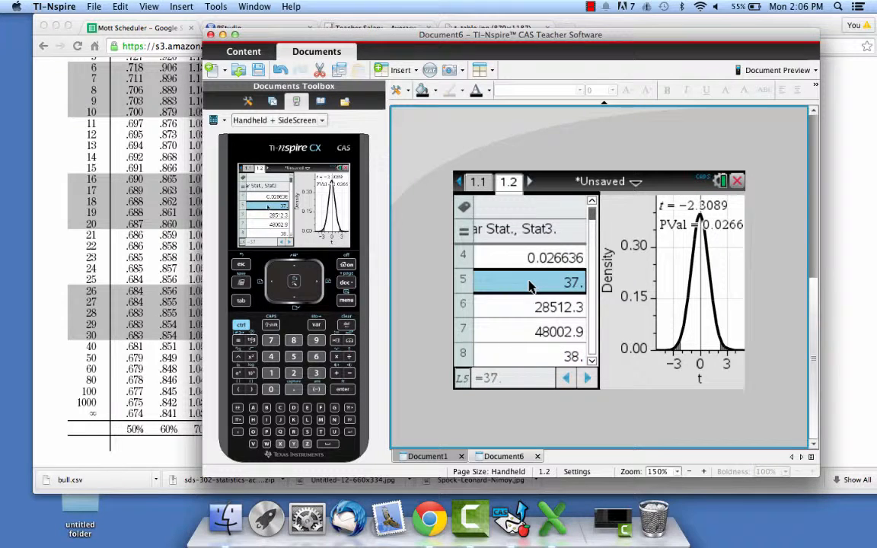
pyautogui.press('Up')
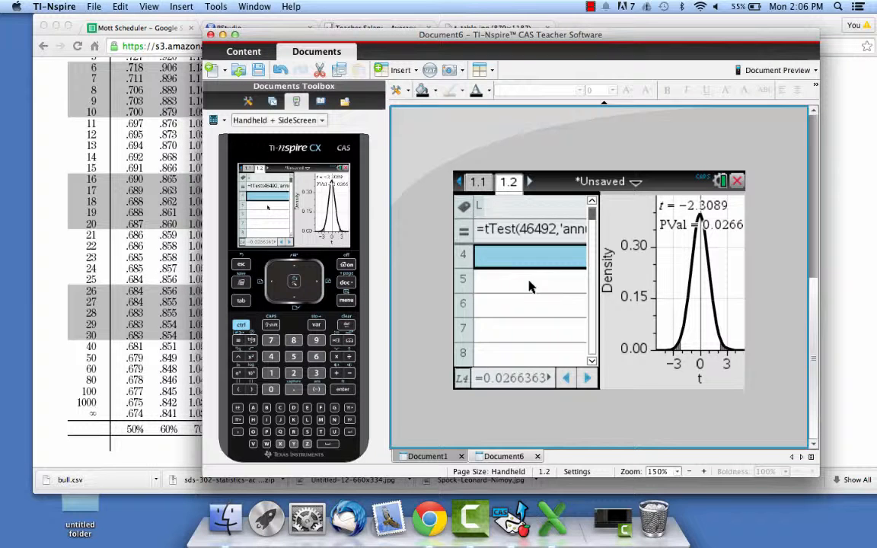
pyautogui.press('Up')
pyautogui.press('Up')
pyautogui.press('Down')
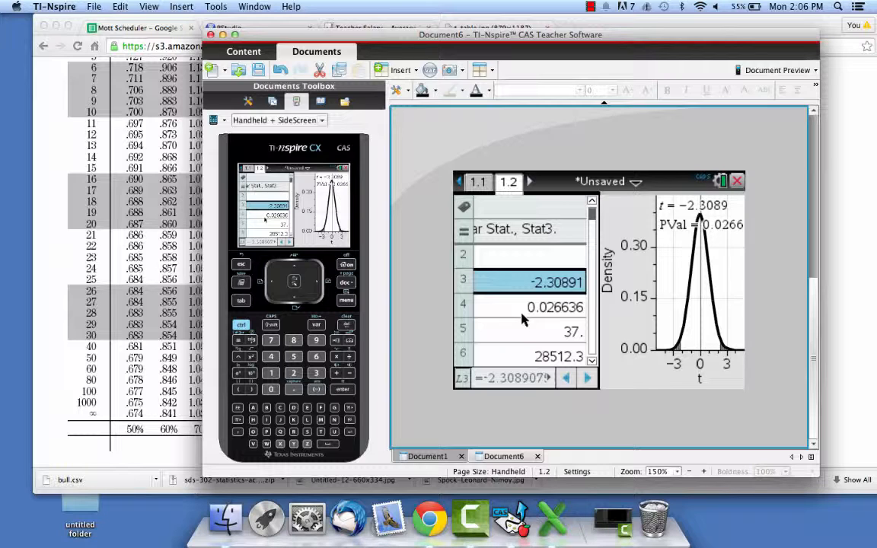
pyautogui.hotkey('ctrl', 'shift')
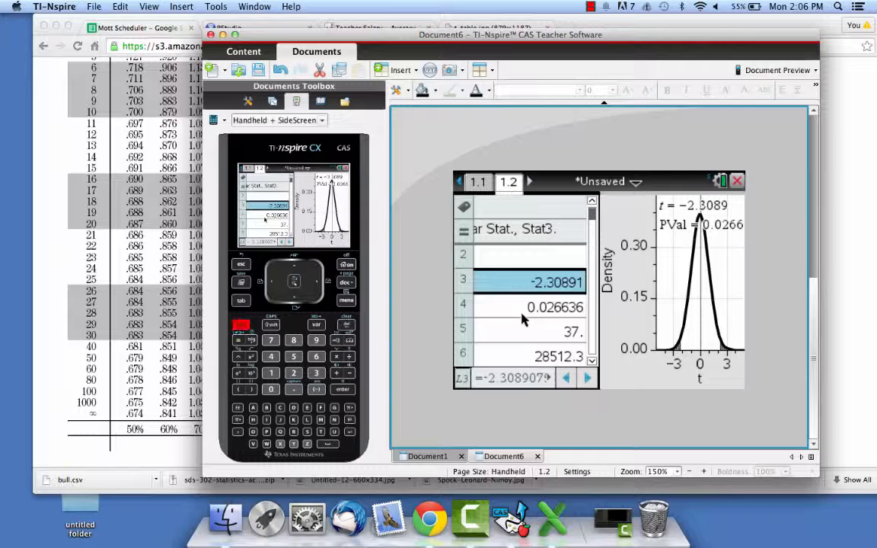